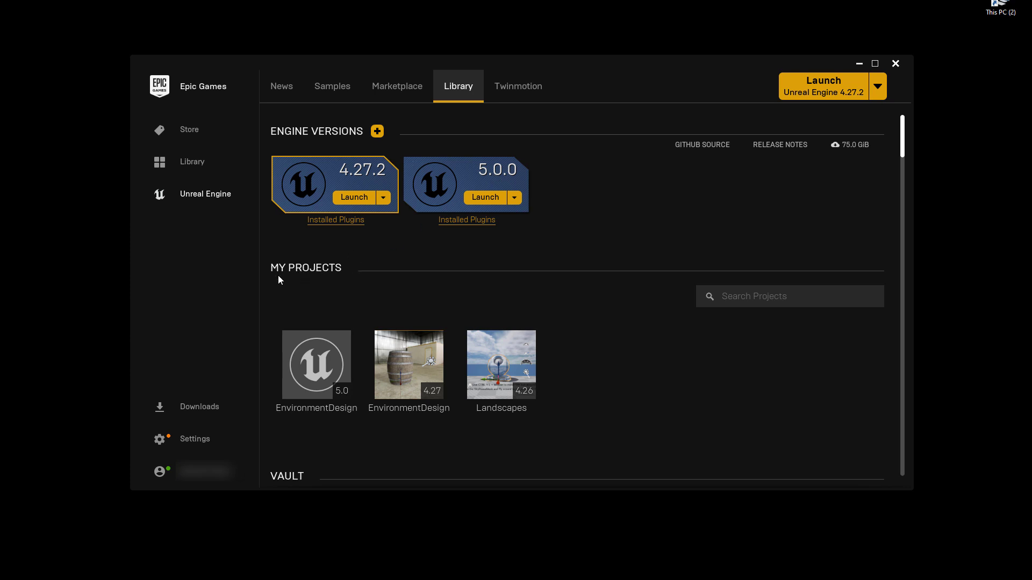
Step: Search the project library for "fdg" and launch Unreal Engine 5.0.0
click(776, 298)
text(fdg)
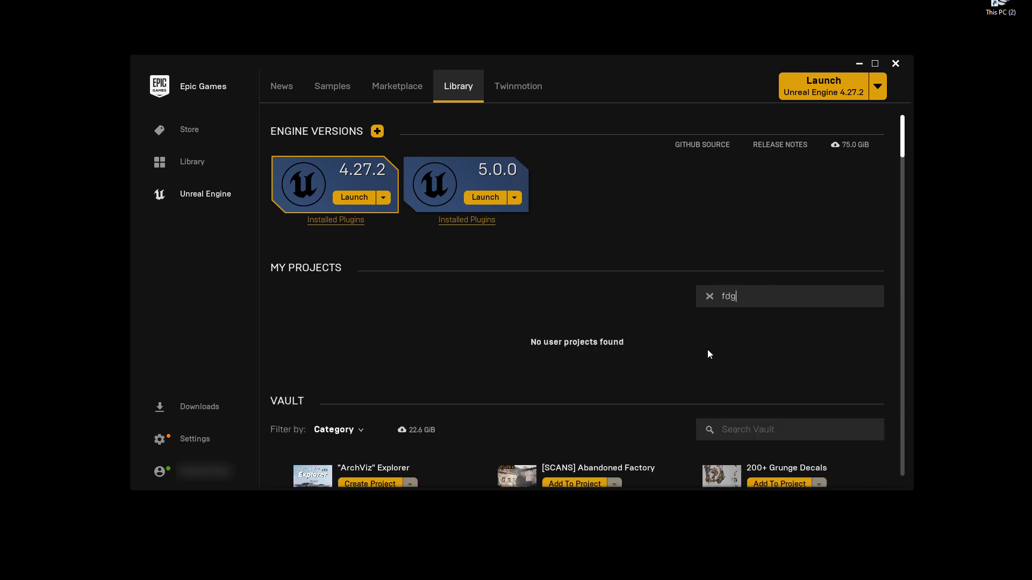
click(482, 198)
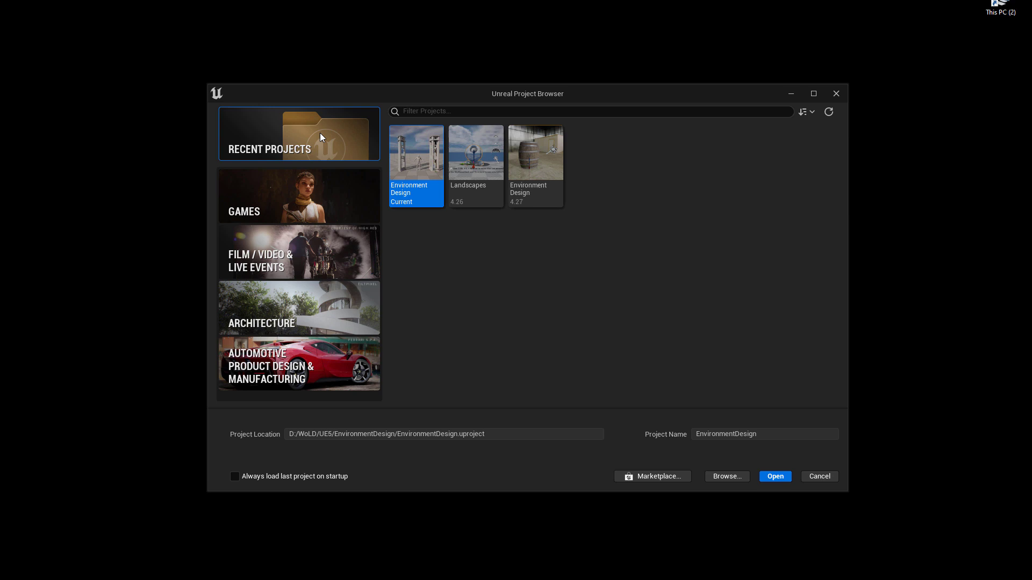
Step: Examine the project templates offered for games, film / video & live events, architecture, and automotive product design & manufacturing
click(290, 194)
click(270, 262)
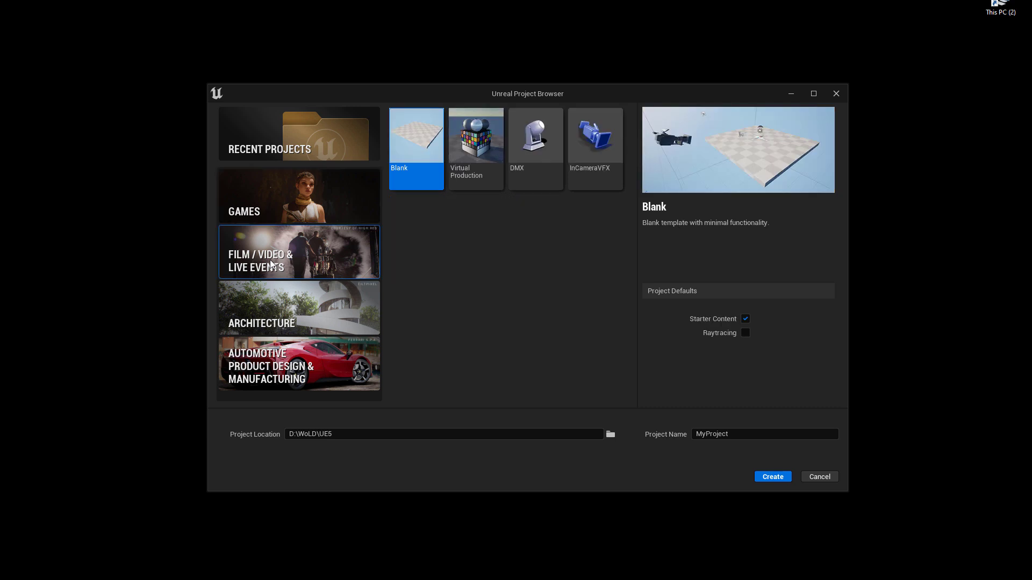
click(292, 333)
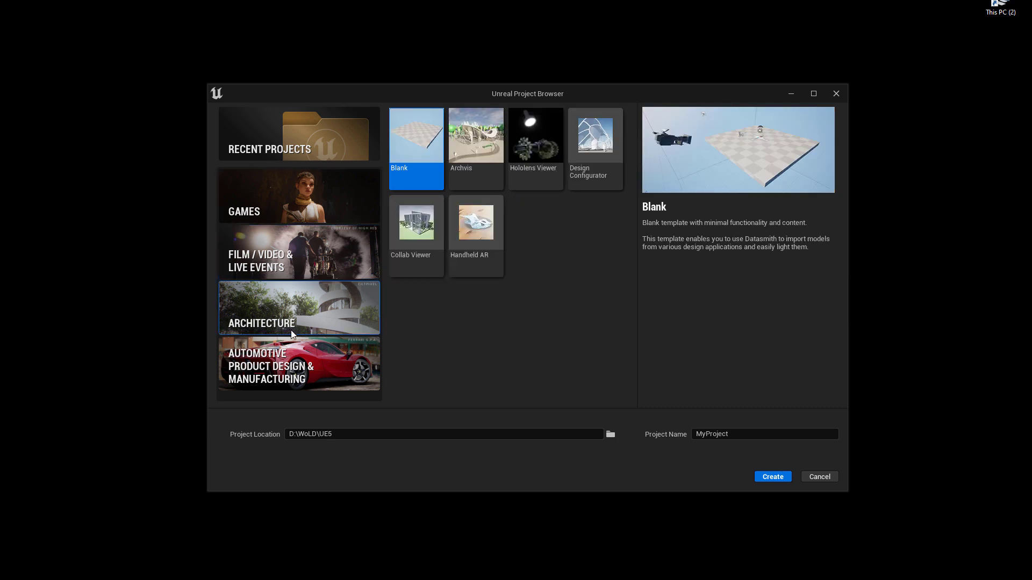
click(292, 365)
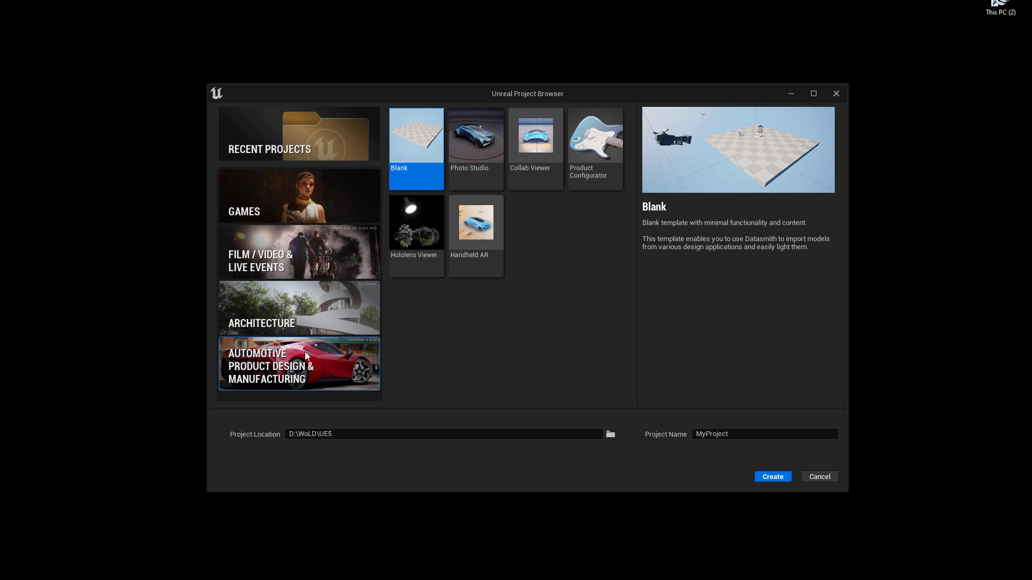
click(274, 213)
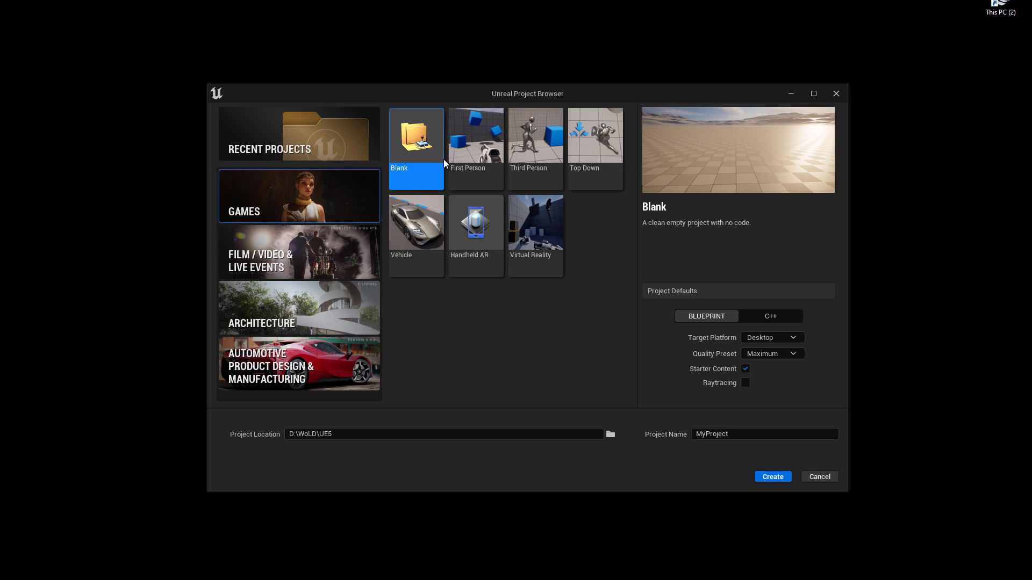
click(279, 250)
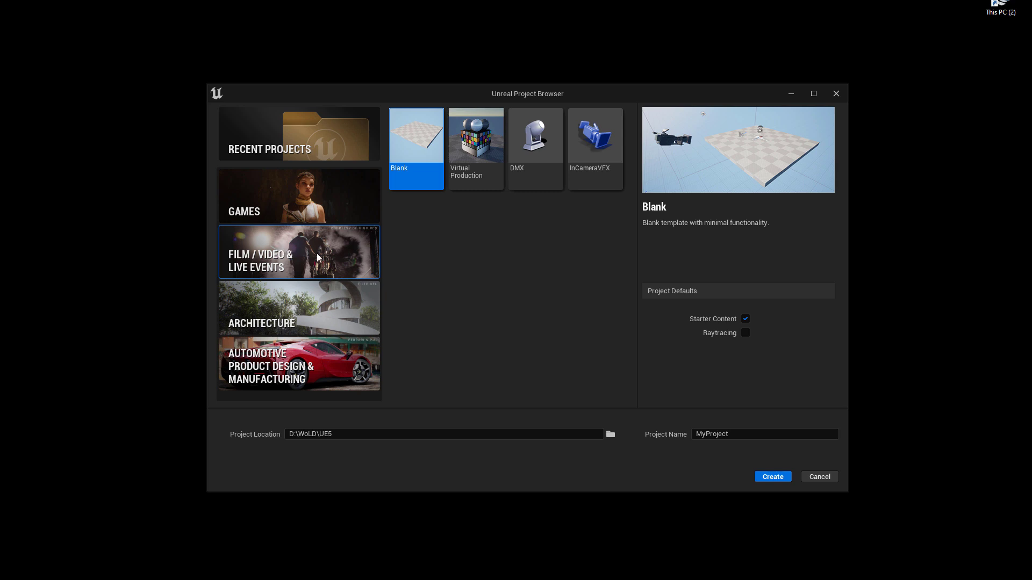
click(319, 285)
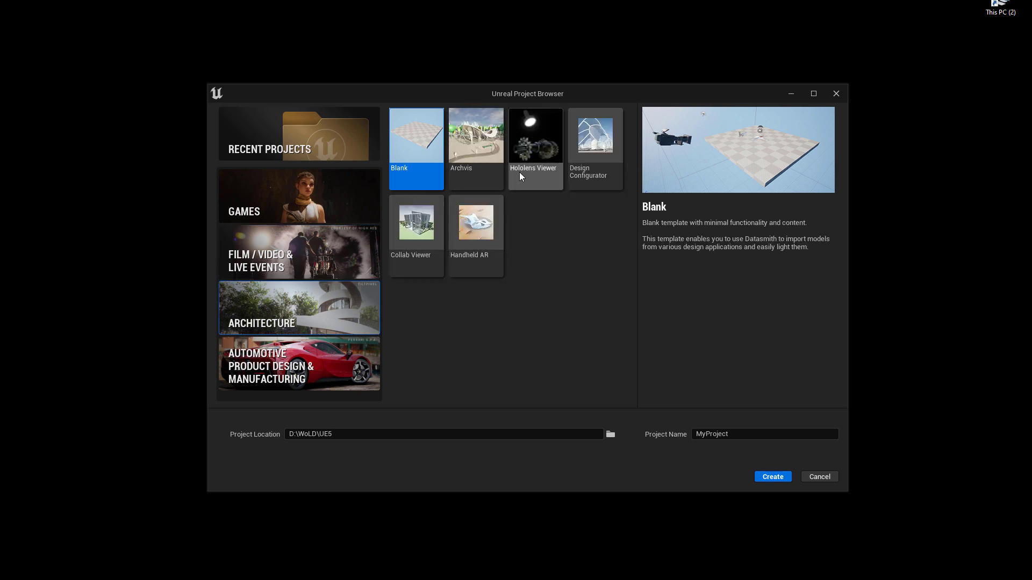
click(300, 369)
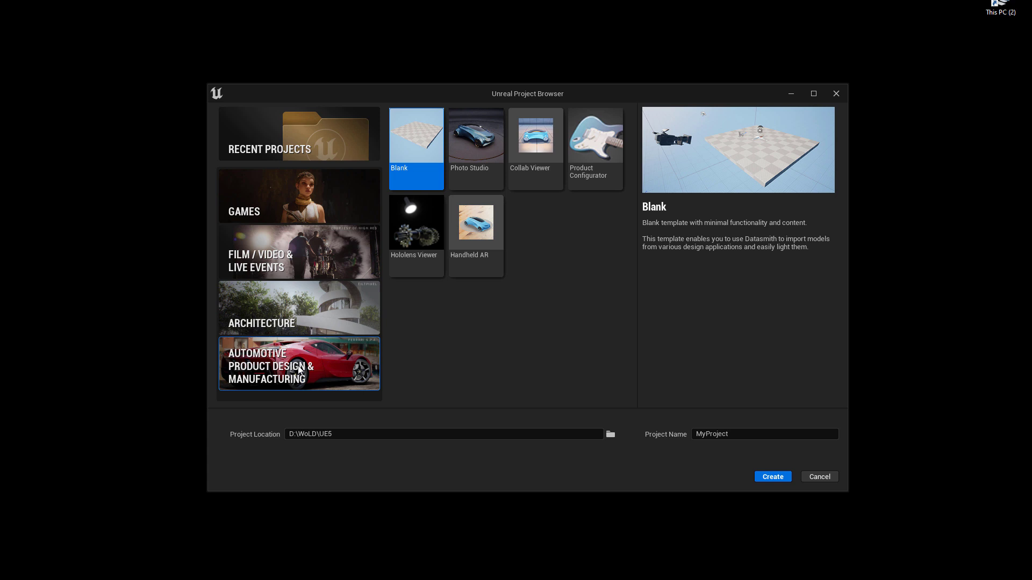
click(282, 200)
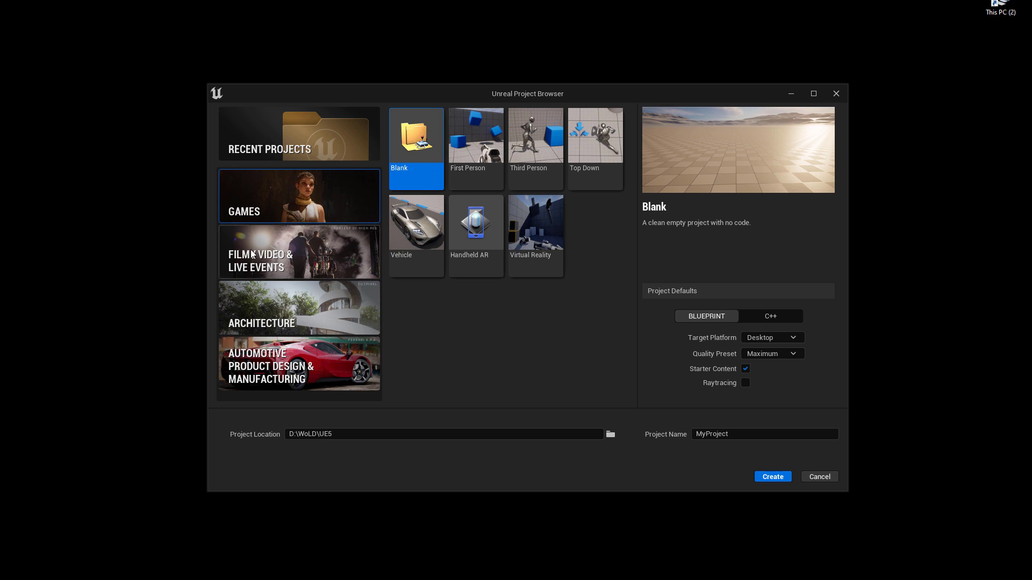
click(294, 368)
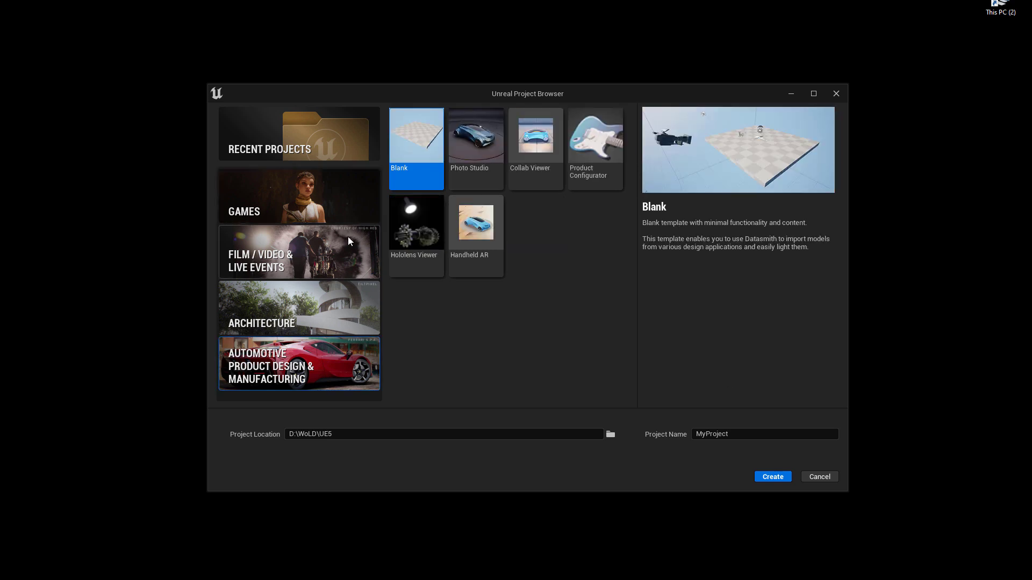
Step: Compare the First Person, Third Person and Top Down game templates and select Third Person for the new project
click(304, 196)
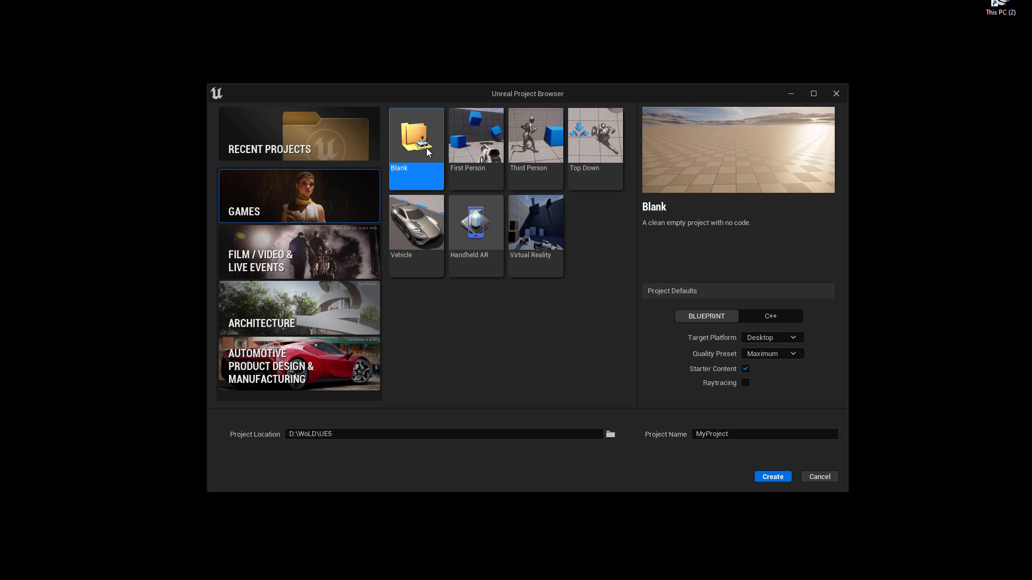
click(482, 149)
click(535, 145)
click(595, 145)
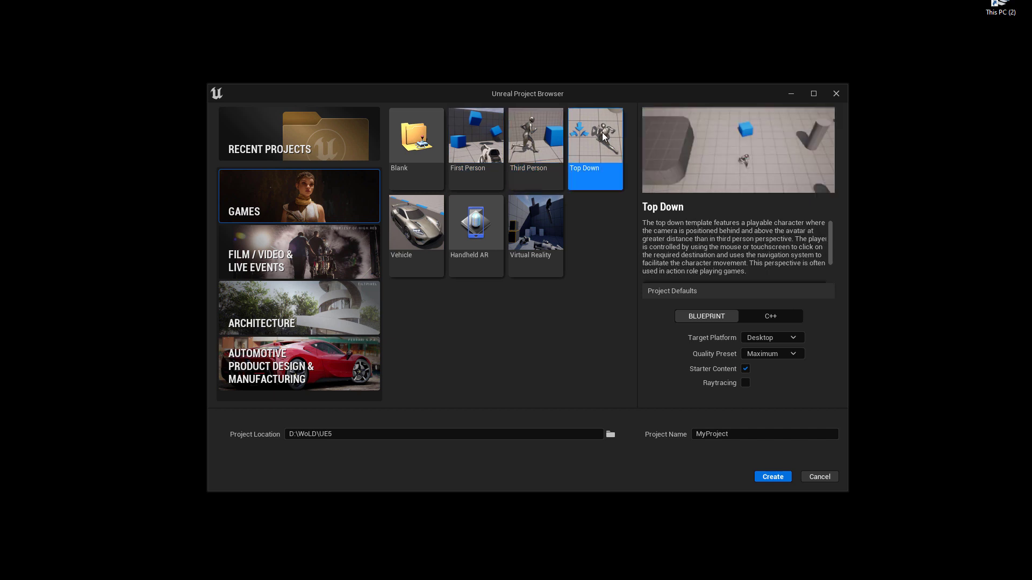
click(534, 137)
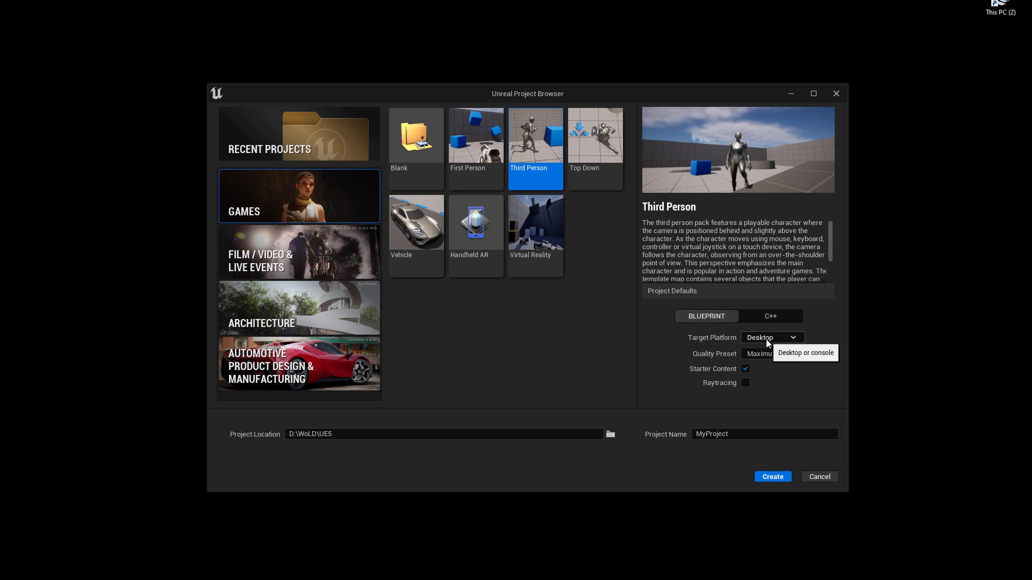
Step: Choose Desktop as the project's target platform and Maximum as its quality preset
click(765, 339)
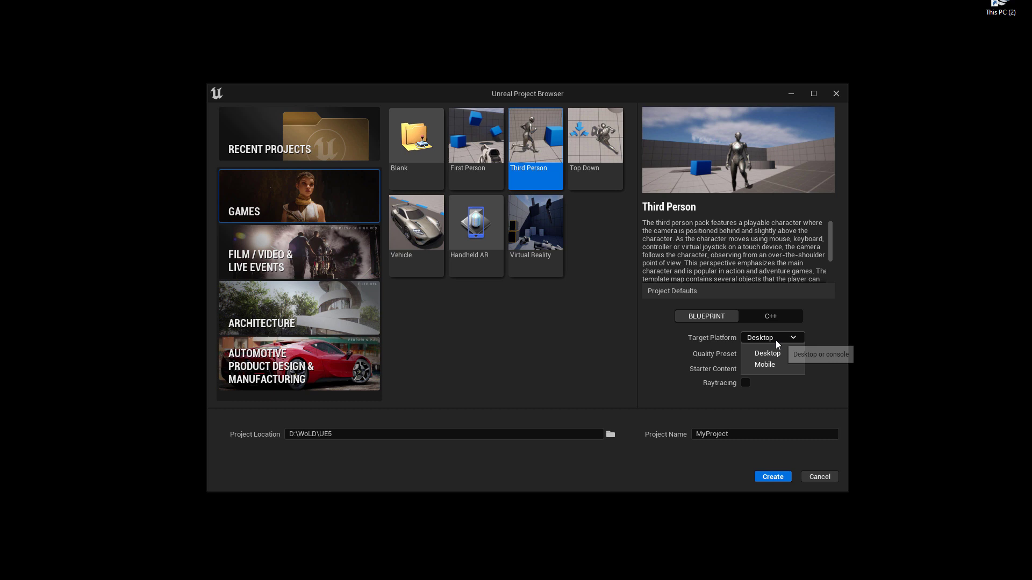
click(772, 354)
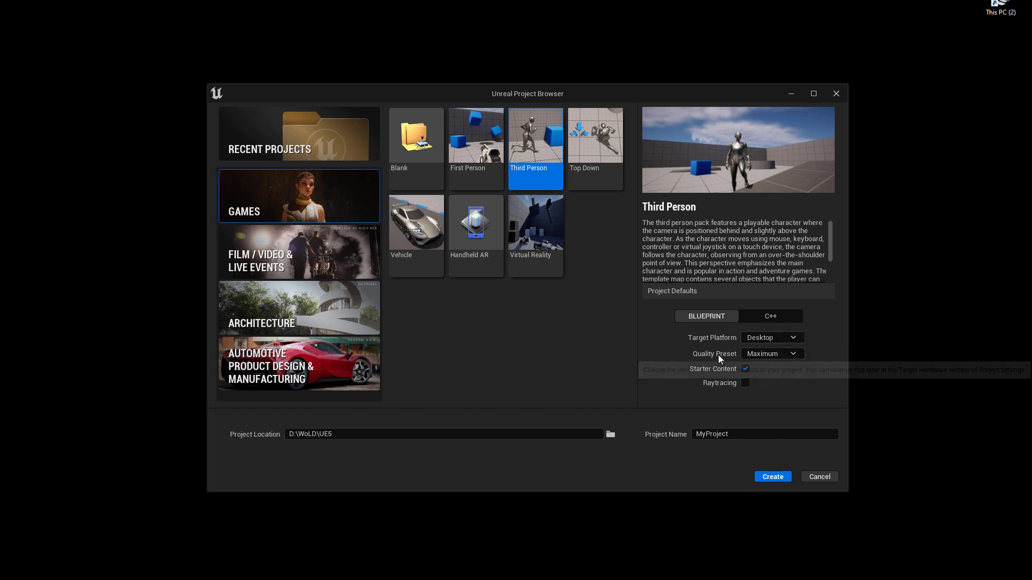
click(763, 356)
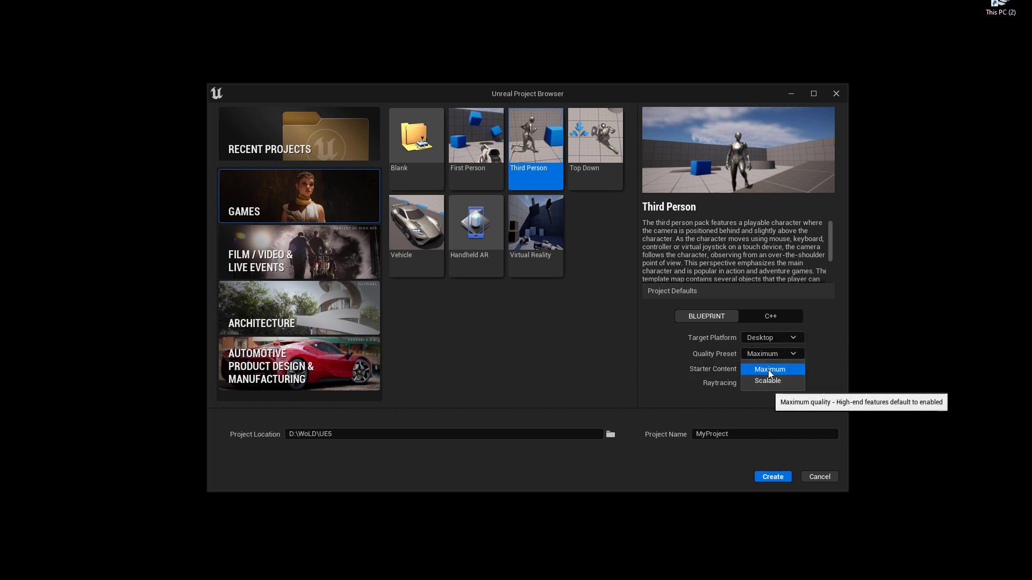
click(769, 369)
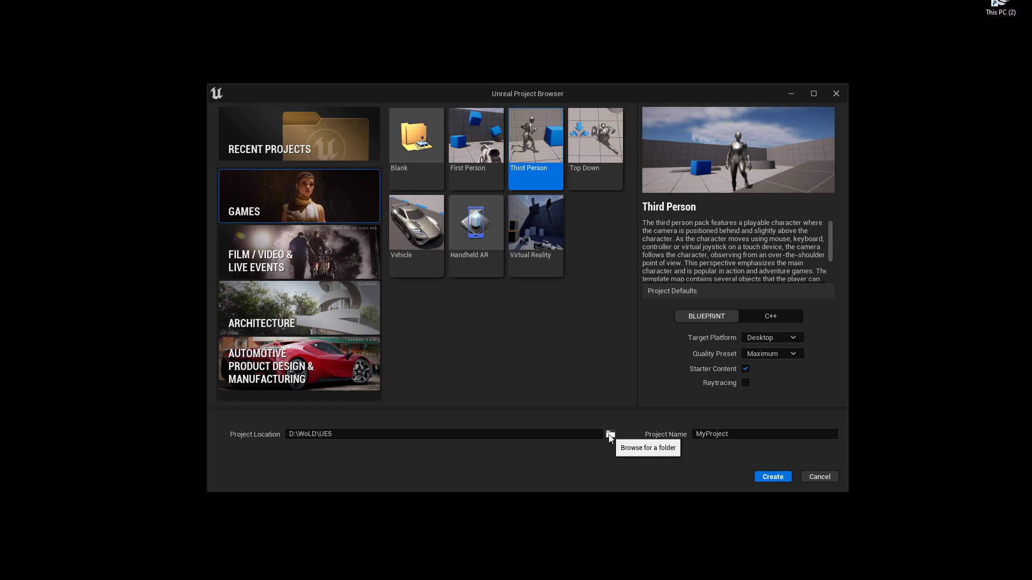
click(610, 437)
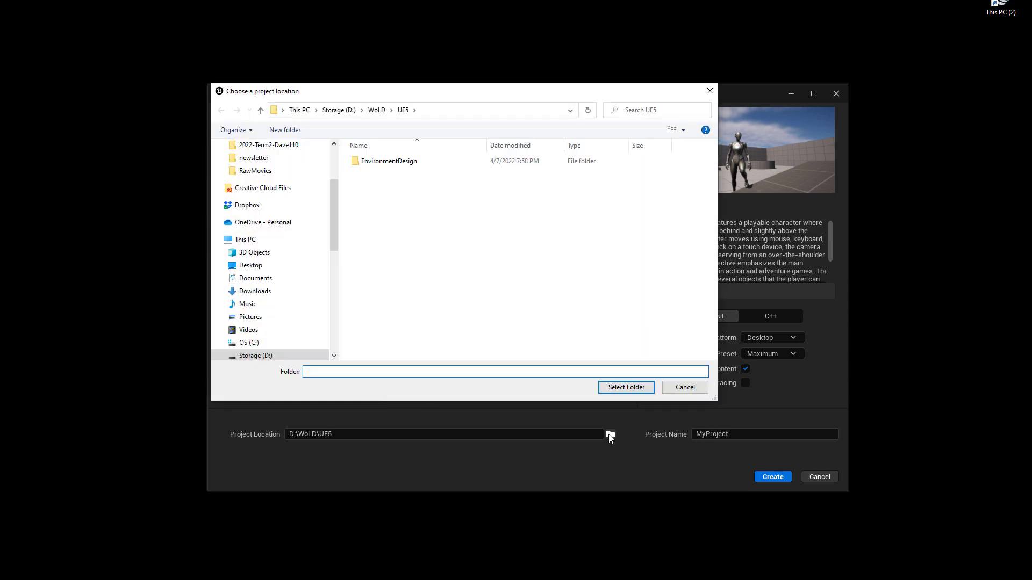
click(685, 388)
mouse_move(634, 420)
mouse_down()
mouse_move(637, 451)
mouse_move(820, 418)
mouse_up()
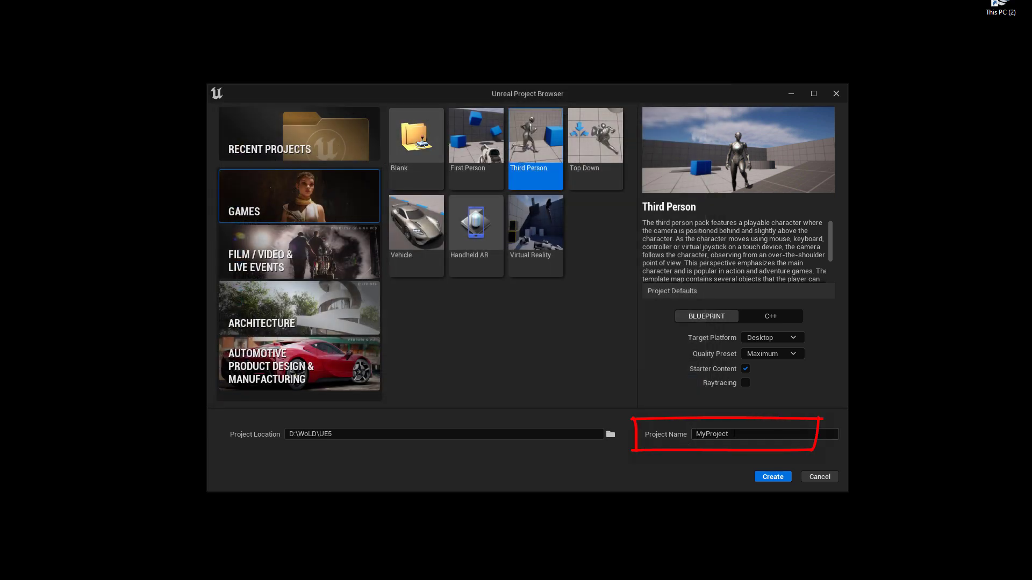
Step: Name the project MyFirstProject and create it from the selected template
key(ctrl+a)
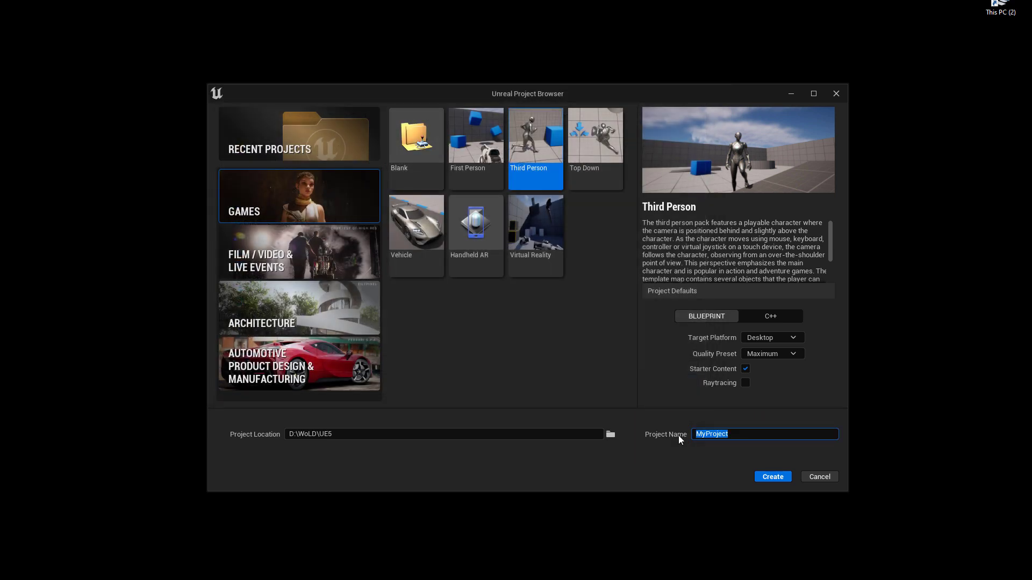
text(MyFirst)
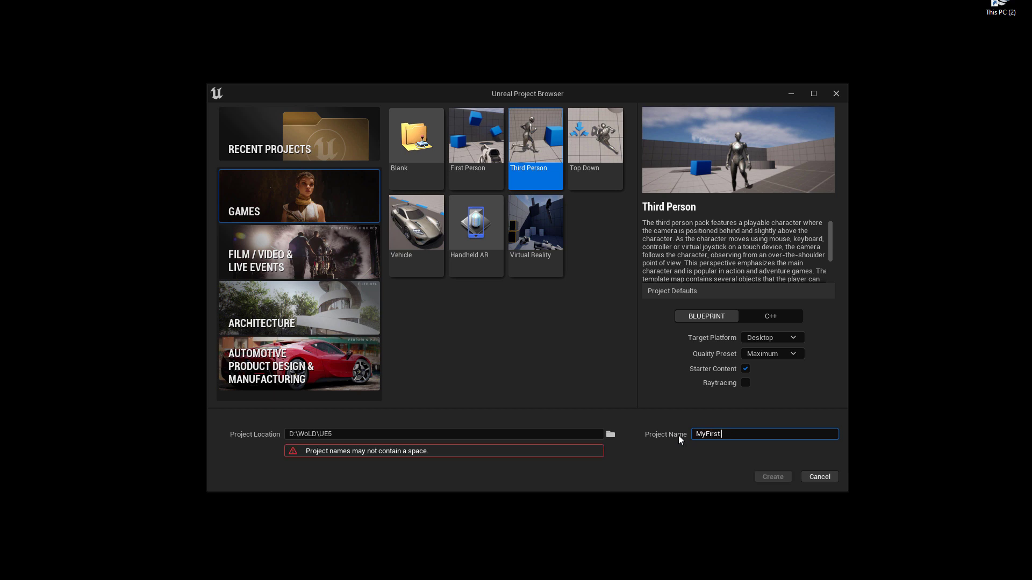
key(BackSpace)
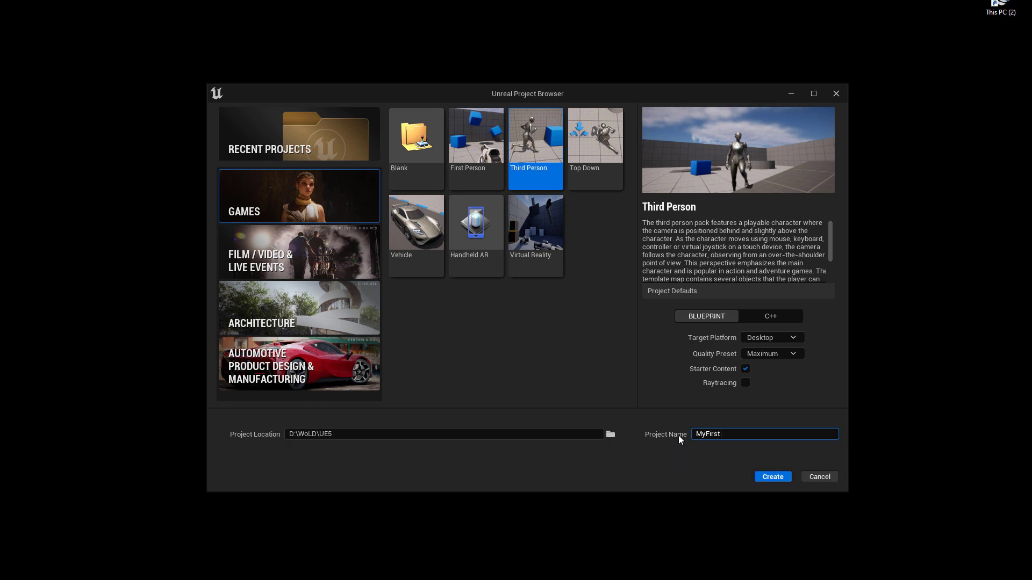
text(_)
key(BackSpace)
text(-)
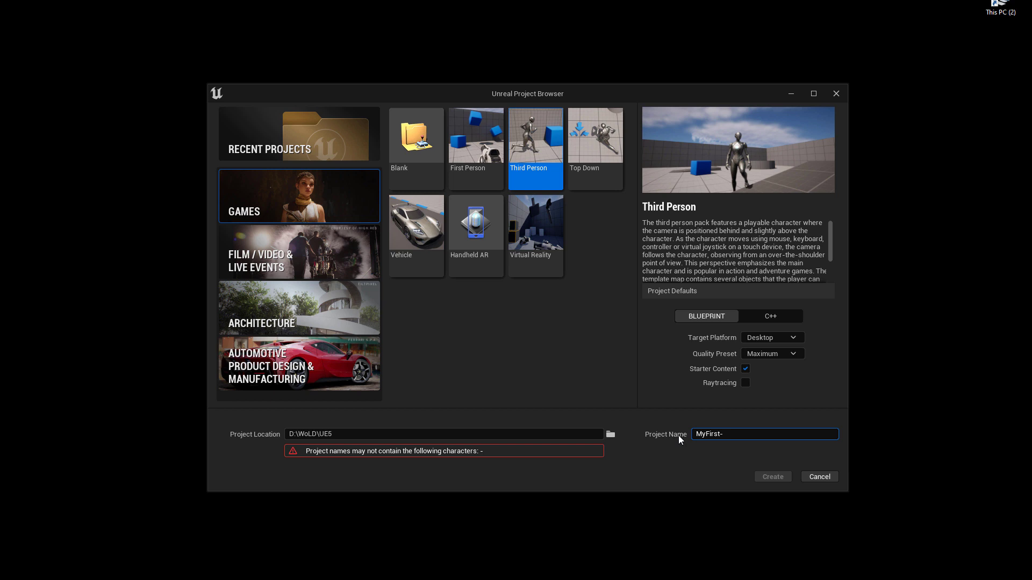
key(BackSpace)
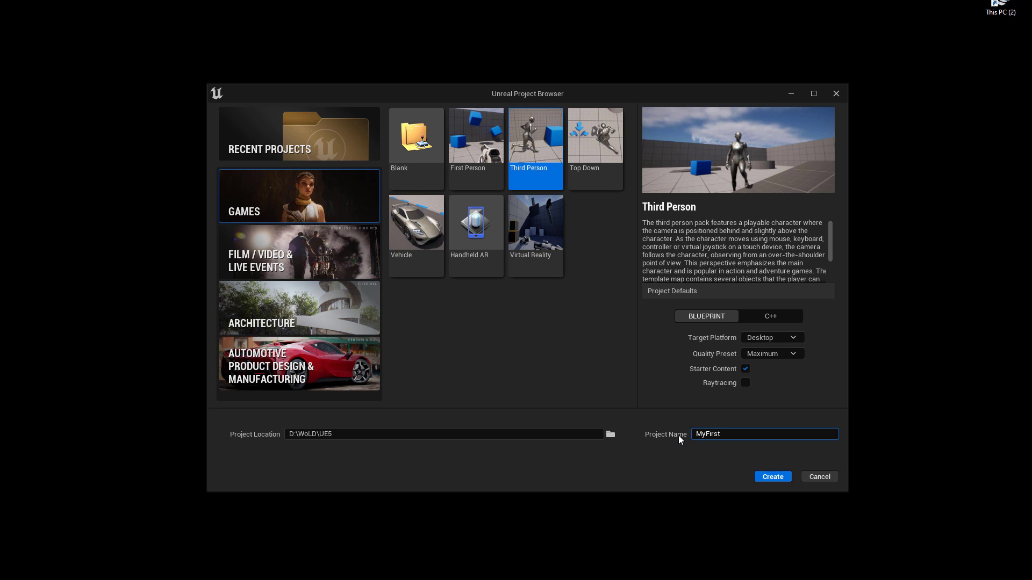
text(Project)
click(764, 478)
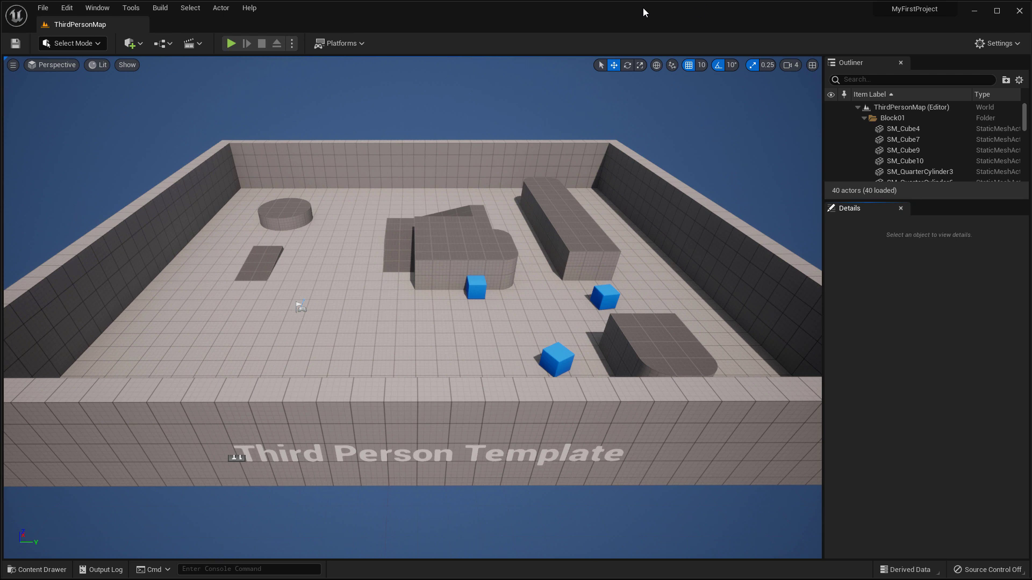
Step: Disable AutoSave in the Loading & Saving section of the editor preferences and close the preferences
click(66, 8)
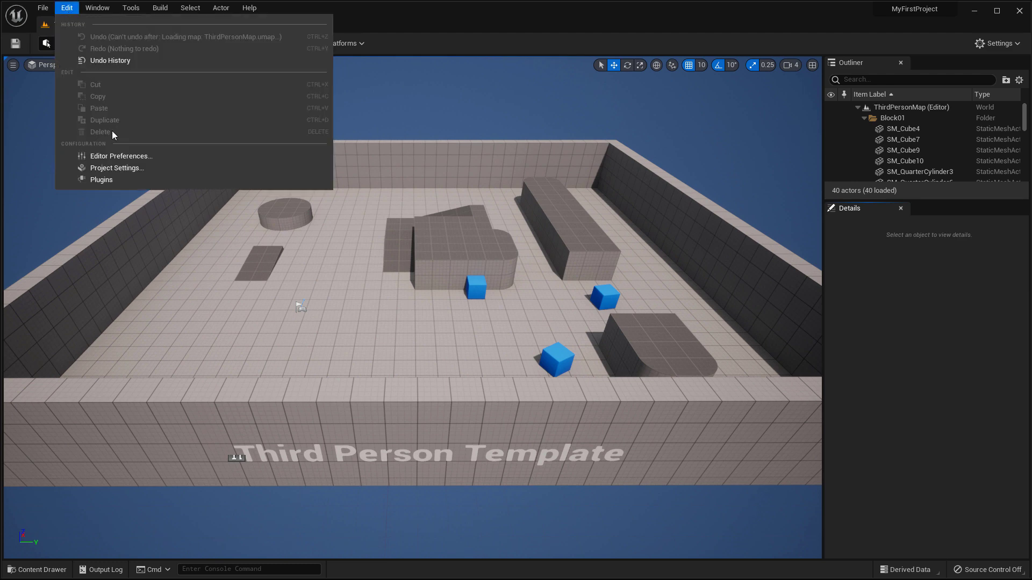
click(113, 157)
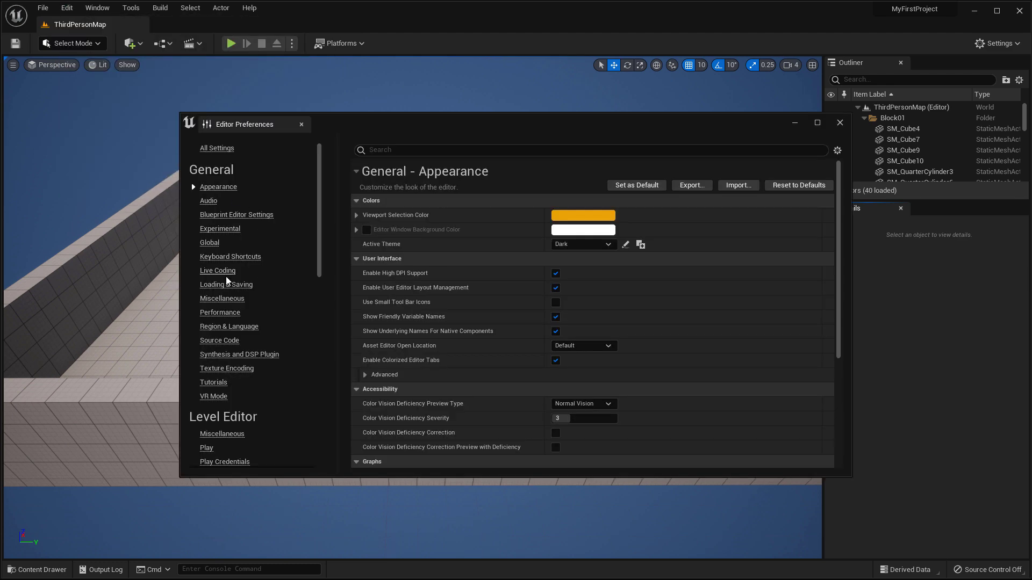
click(227, 284)
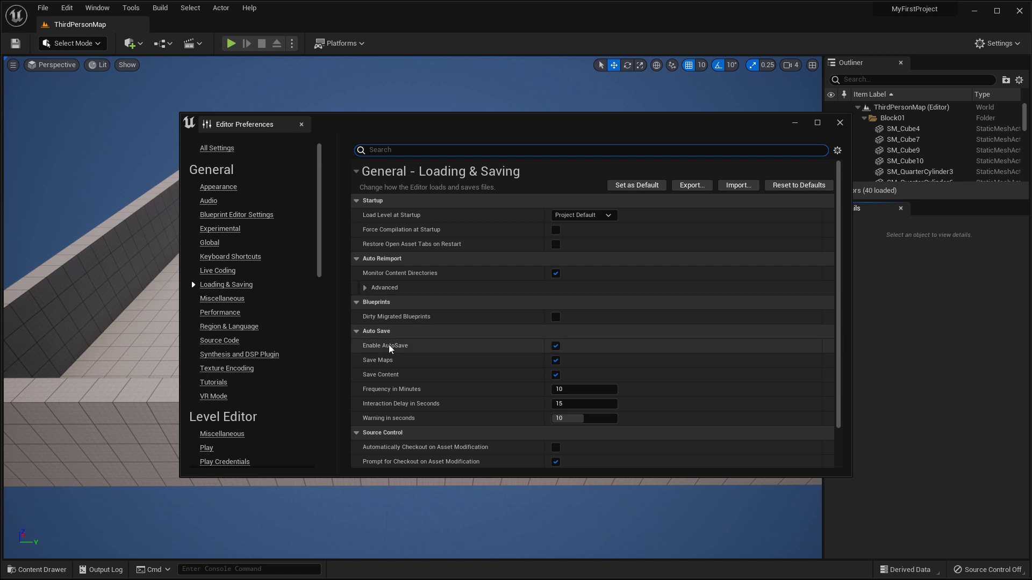
click(556, 346)
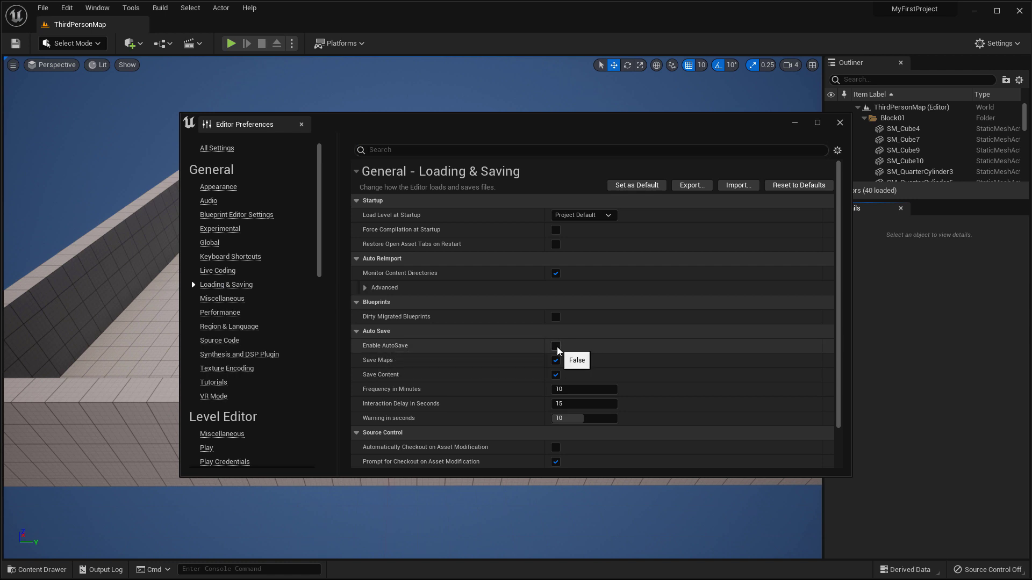
click(840, 123)
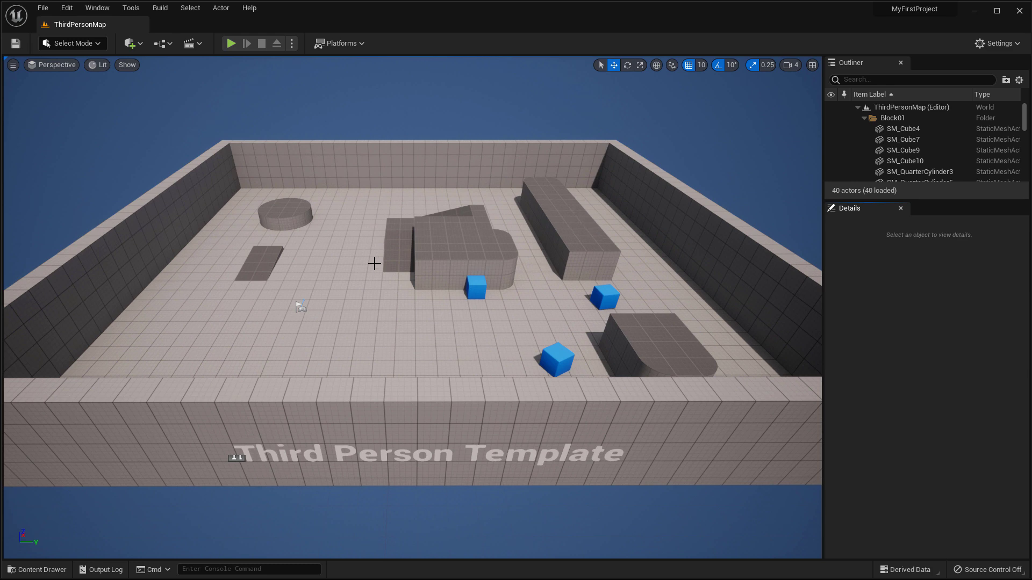
Step: Look over the level, review the templates offered for a new level, and leave without creating one
drag(375, 263, 363, 221)
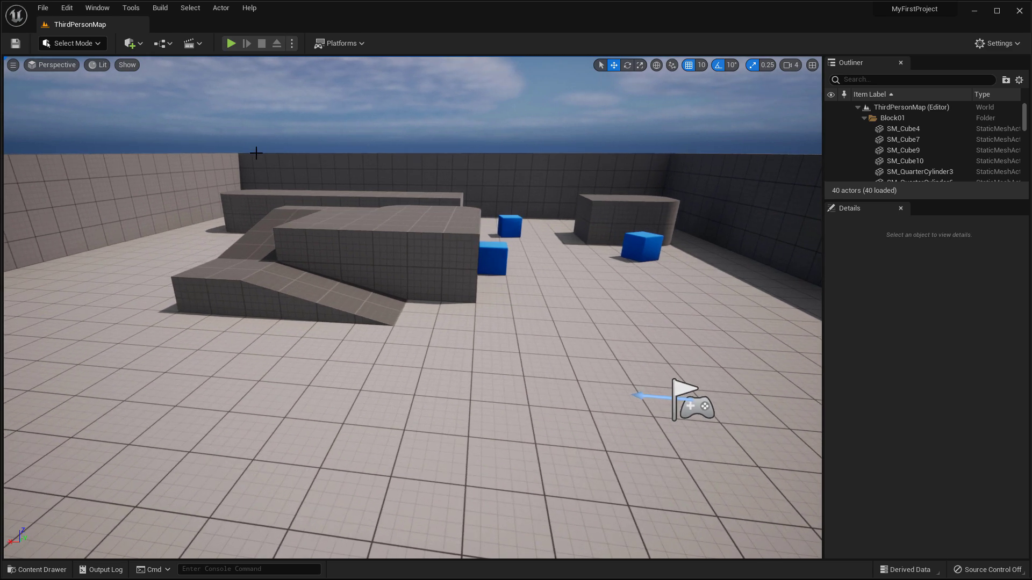
drag(382, 192, 401, 200)
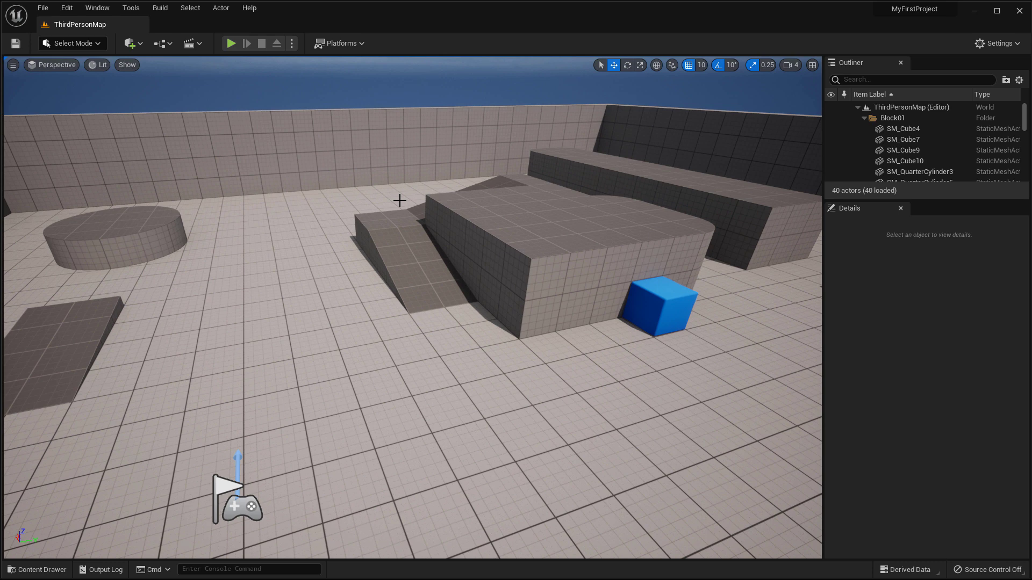
click(42, 8)
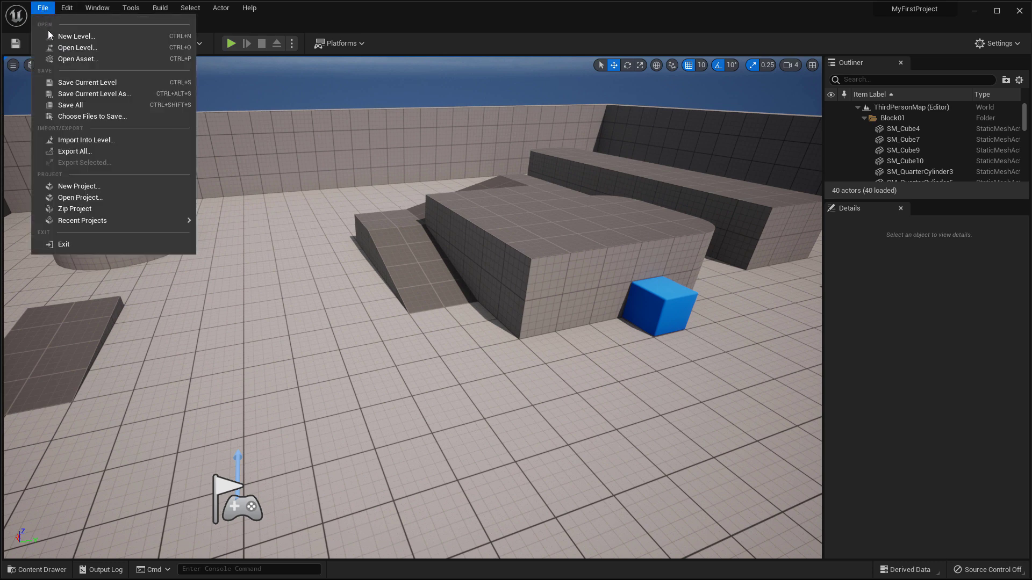
click(50, 35)
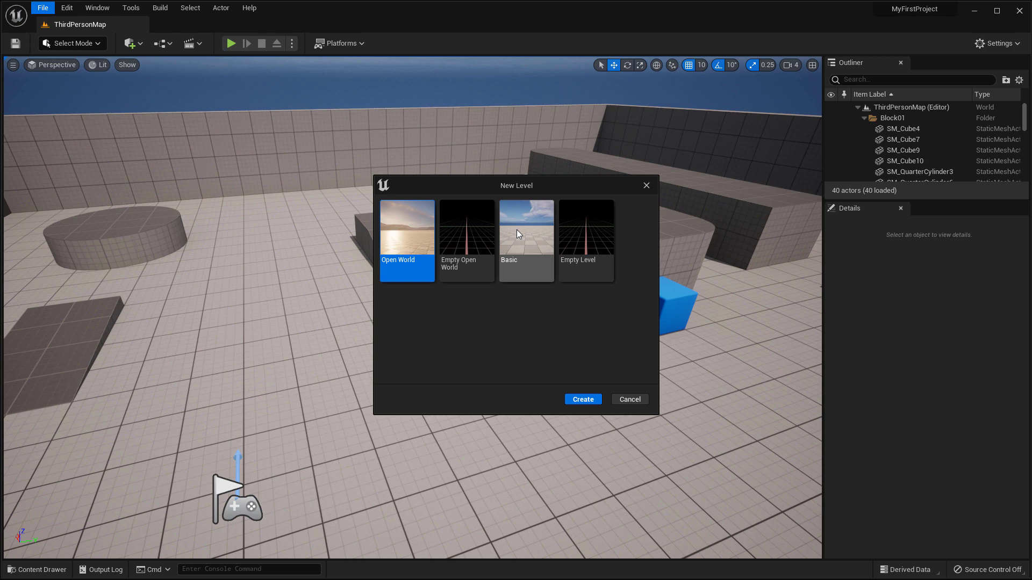
click(629, 400)
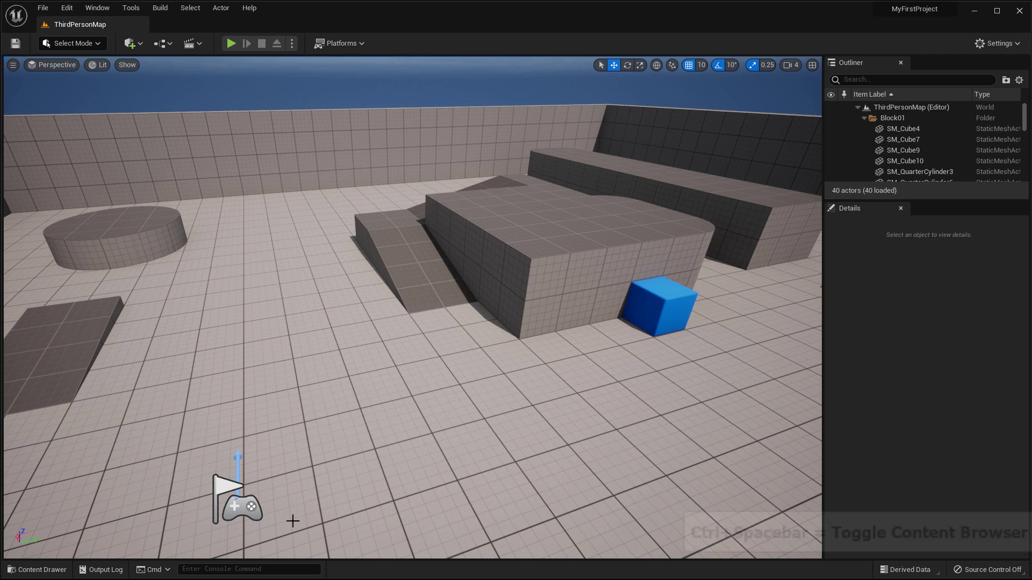
Step: Examine the project's LevelPrototyping, ThirdPerson and StarterContent folders, including the Architecture assets, in the Content Drawer and close it
key(ctrl+space)
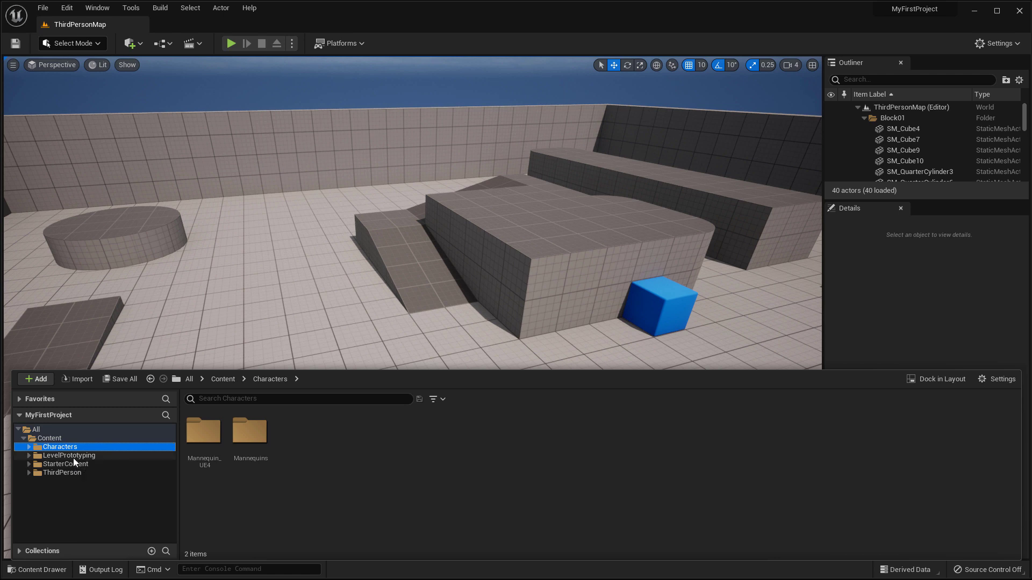
click(74, 457)
click(67, 475)
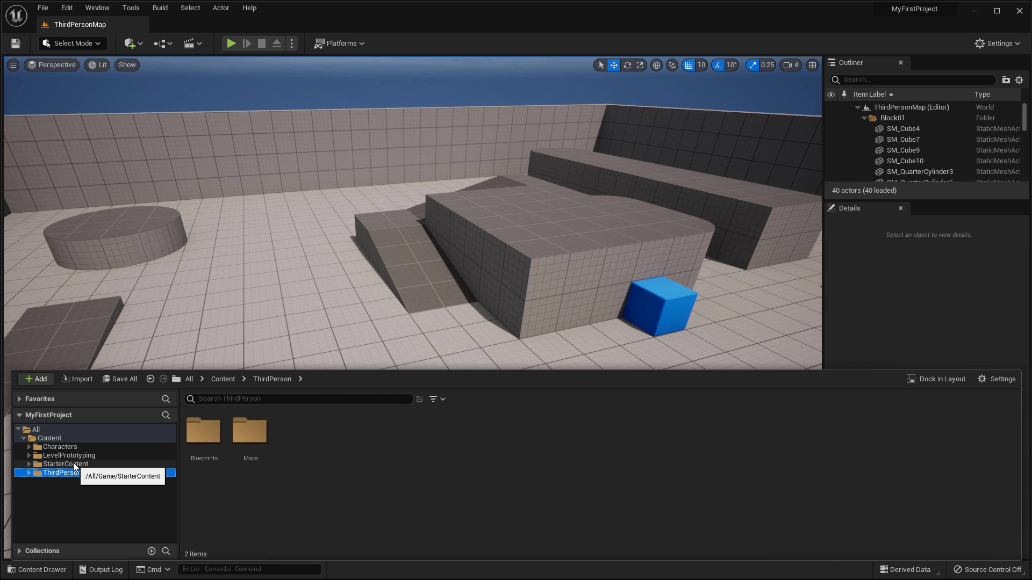
click(74, 465)
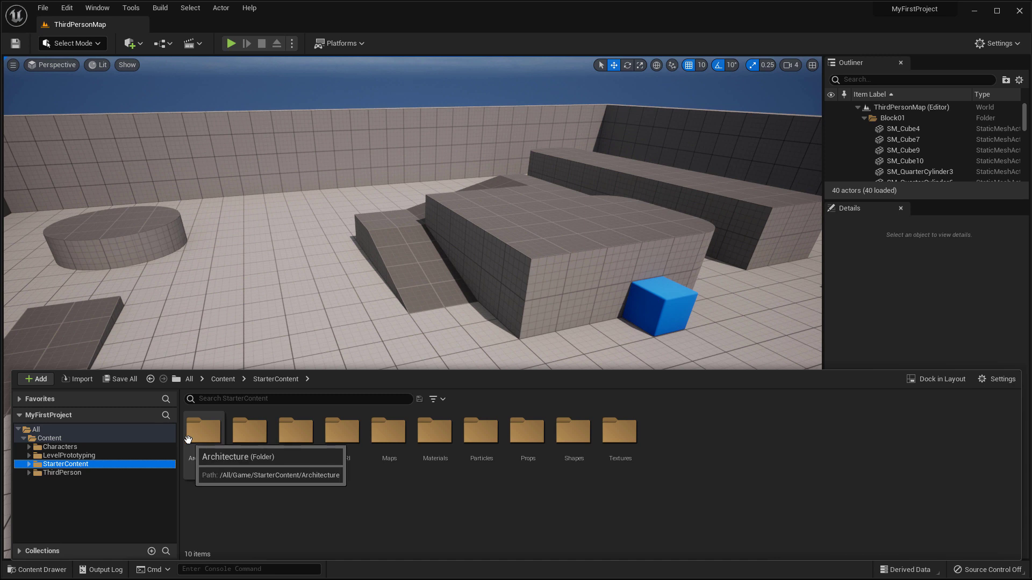
double_click(188, 439)
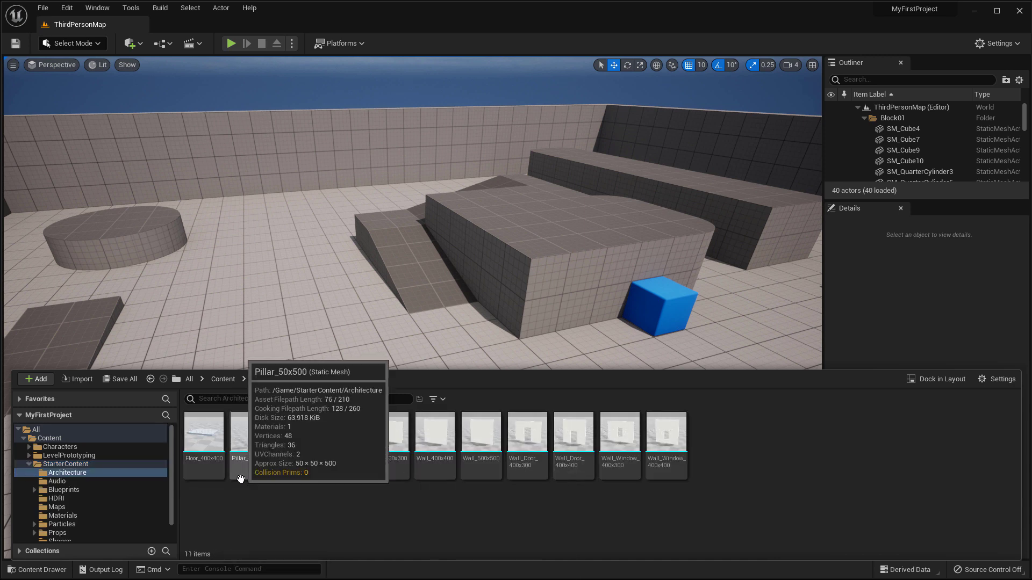
scroll(55, 513, down, 2)
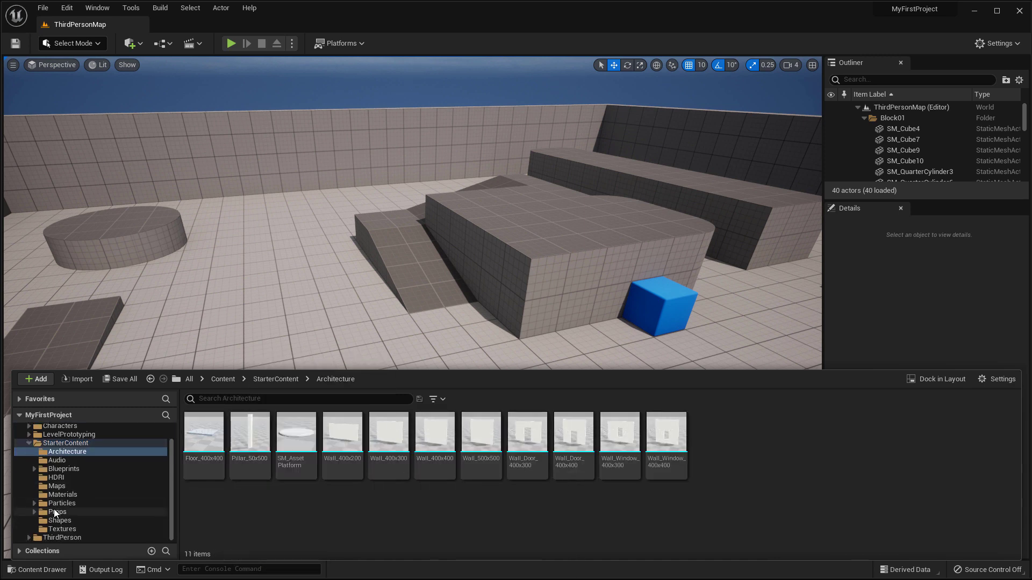
scroll(55, 513, up, 2)
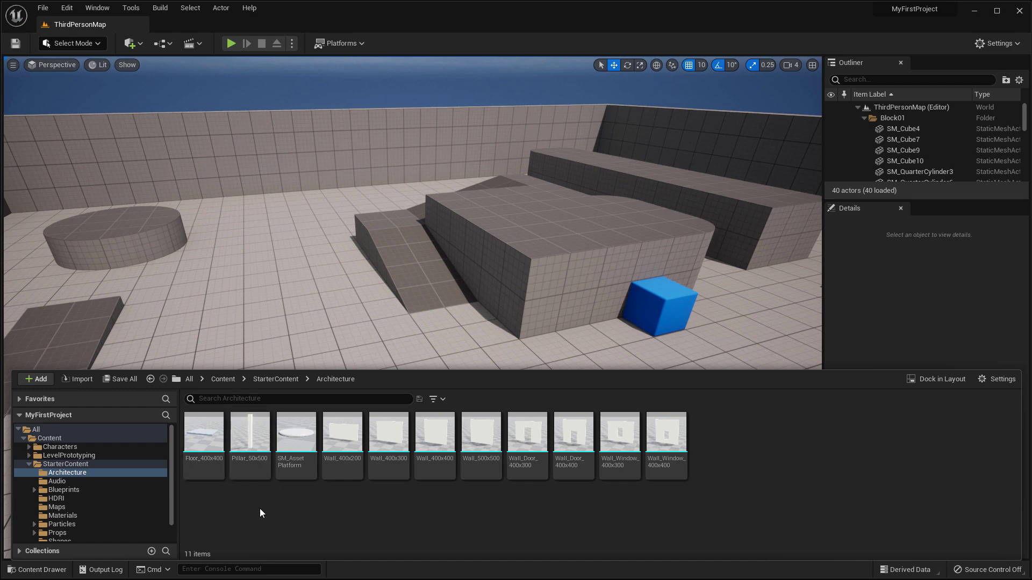
key(ctrl+space)
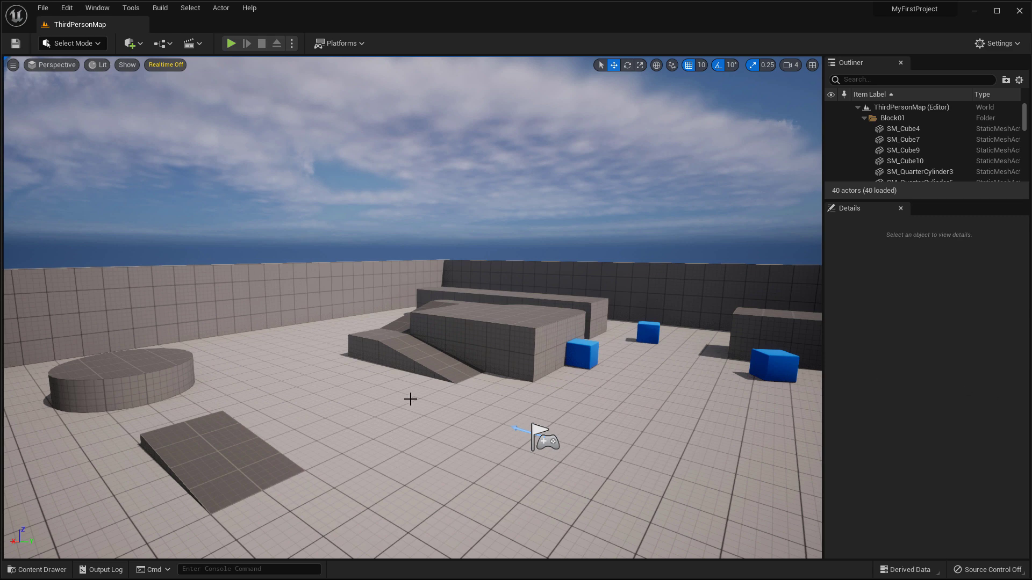
Step: Check the Starter Content pack offered under Add Feature or Content Pack and leave without adding it
drag(342, 451, 342, 451)
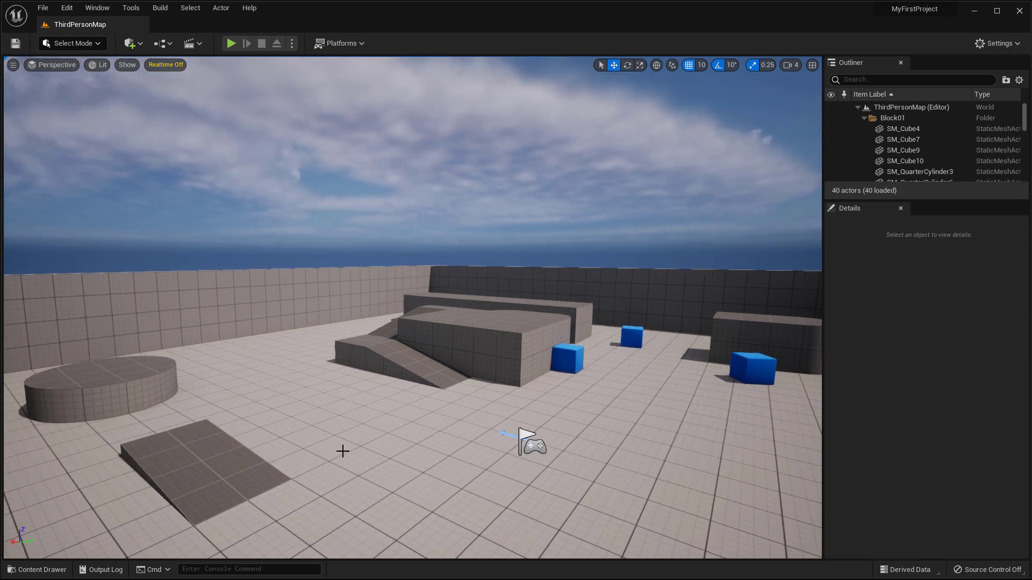
click(42, 570)
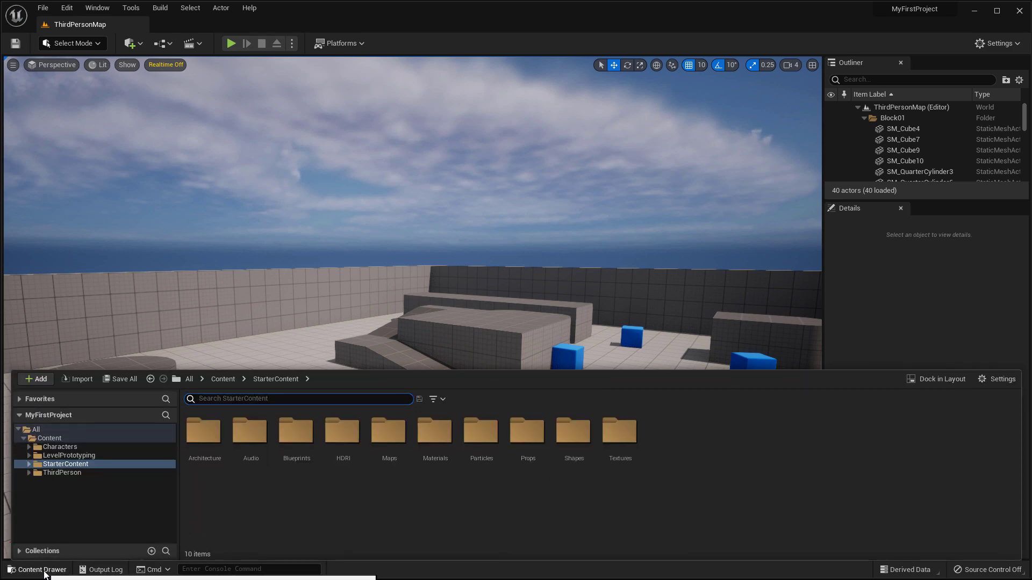
click(47, 572)
click(46, 572)
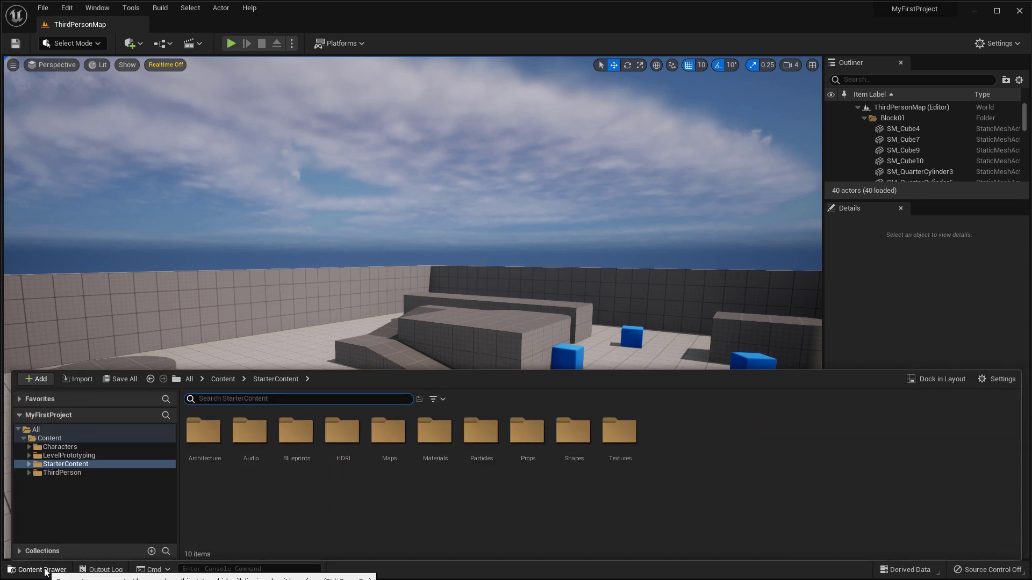
click(40, 380)
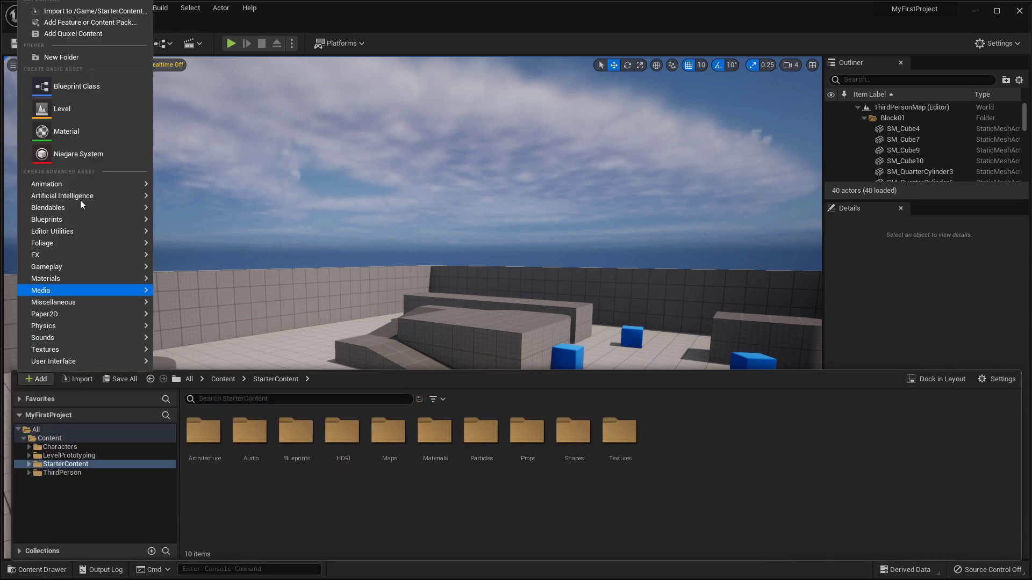
click(86, 23)
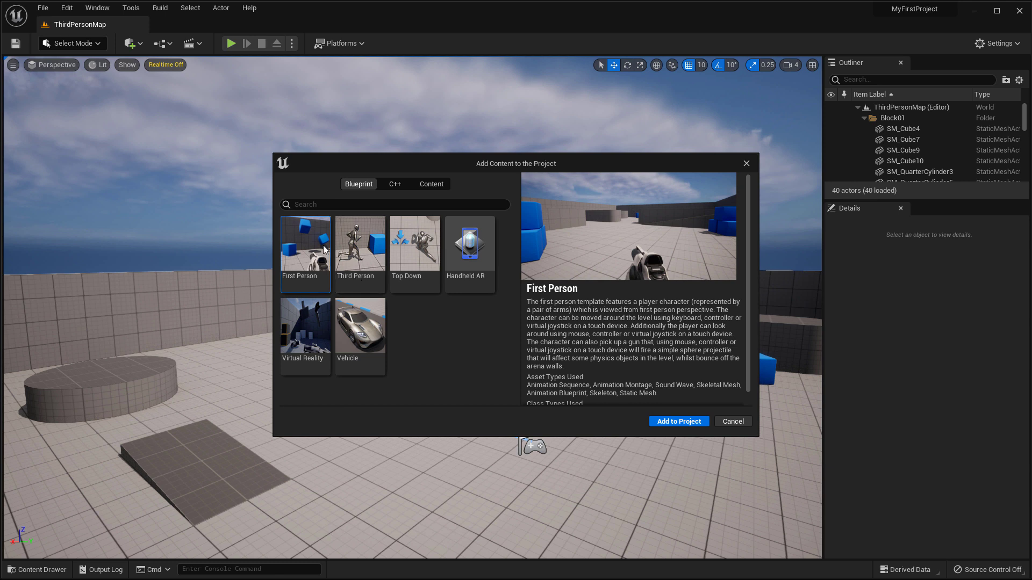
click(437, 185)
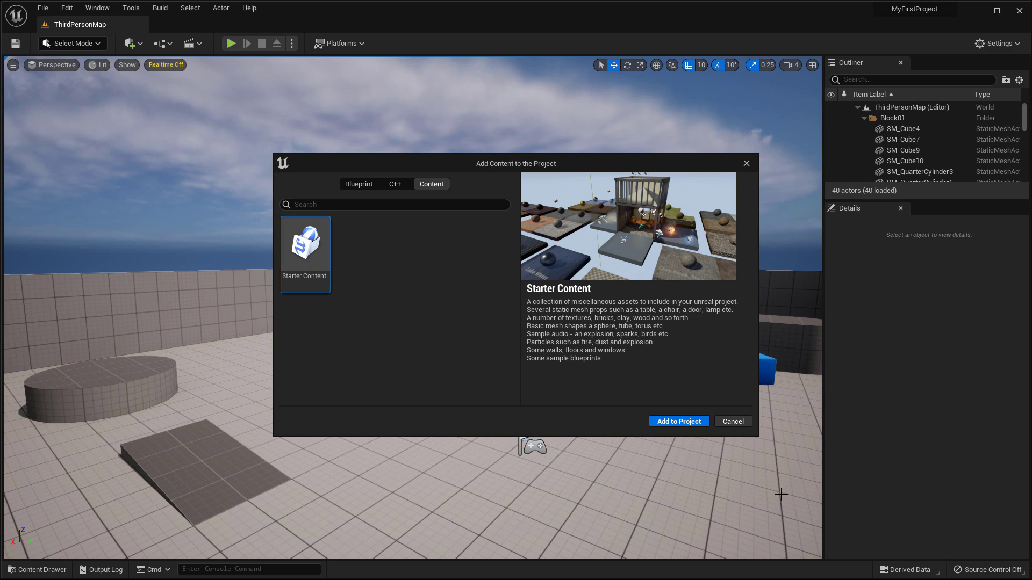
click(734, 420)
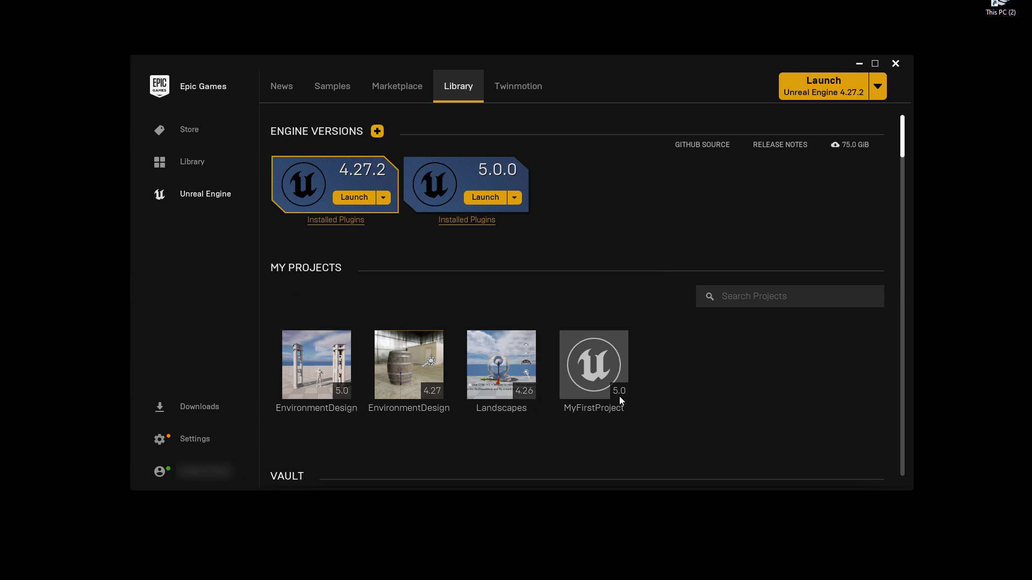
Step: Select MyFirstProject in the project library and show its folder on disk in File Explorer
click(582, 367)
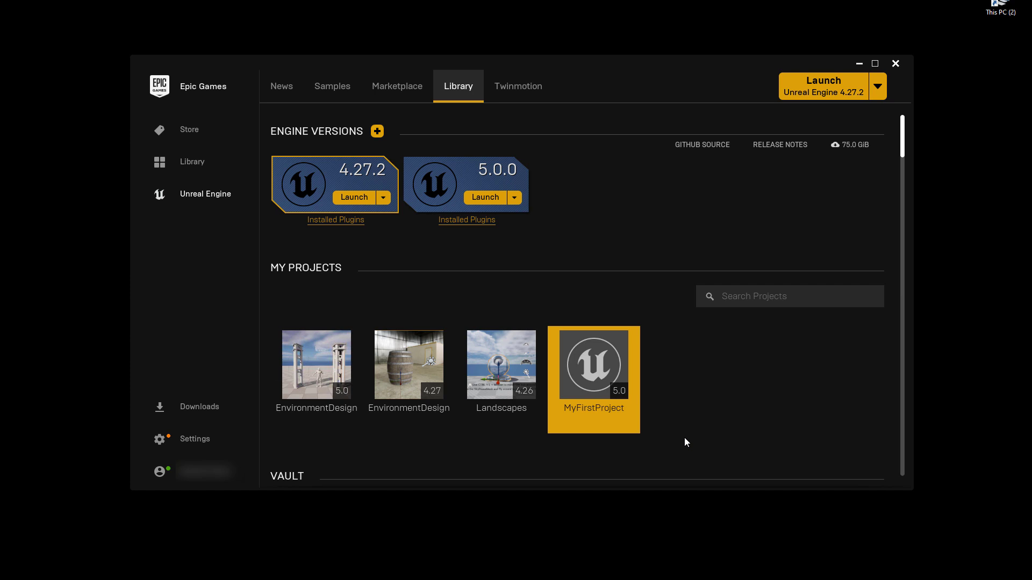
mouse_move(601, 351)
right_click(584, 354)
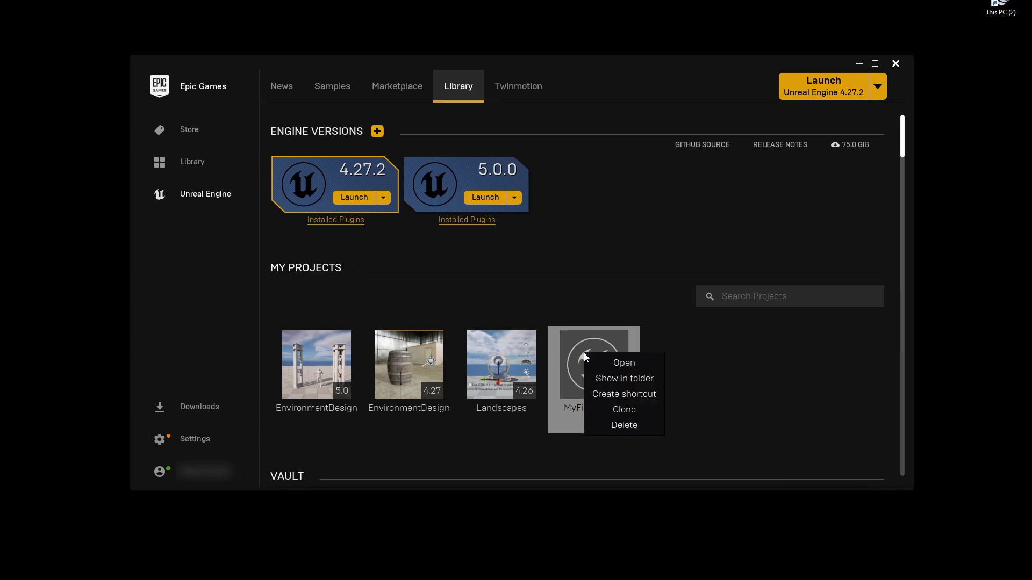
click(617, 378)
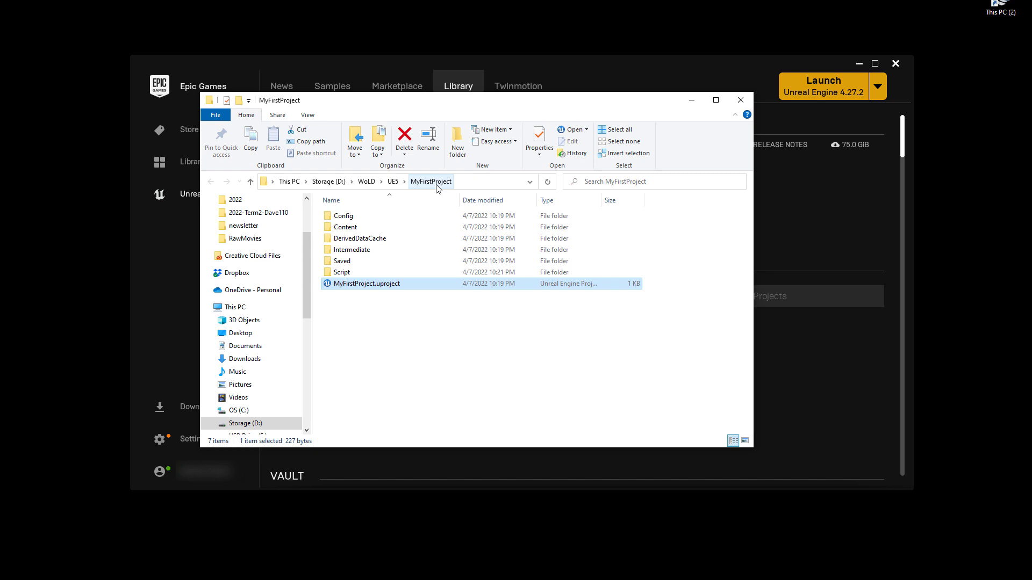
Step: Examine the project's files and the StarterContent, ThirdPerson and LevelPrototyping folders inside its Content folder
drag(398, 337, 333, 213)
click(392, 321)
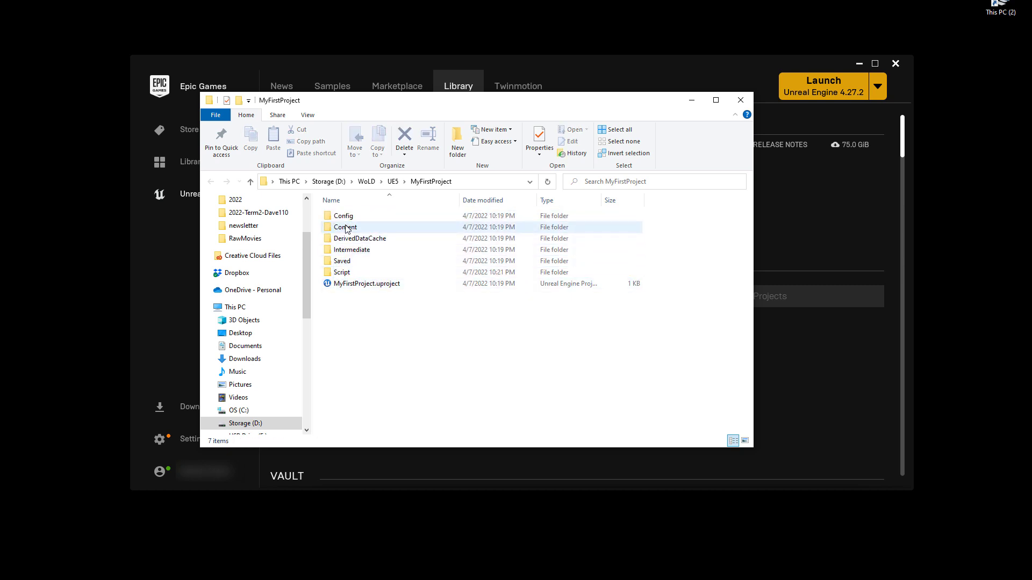
double_click(347, 227)
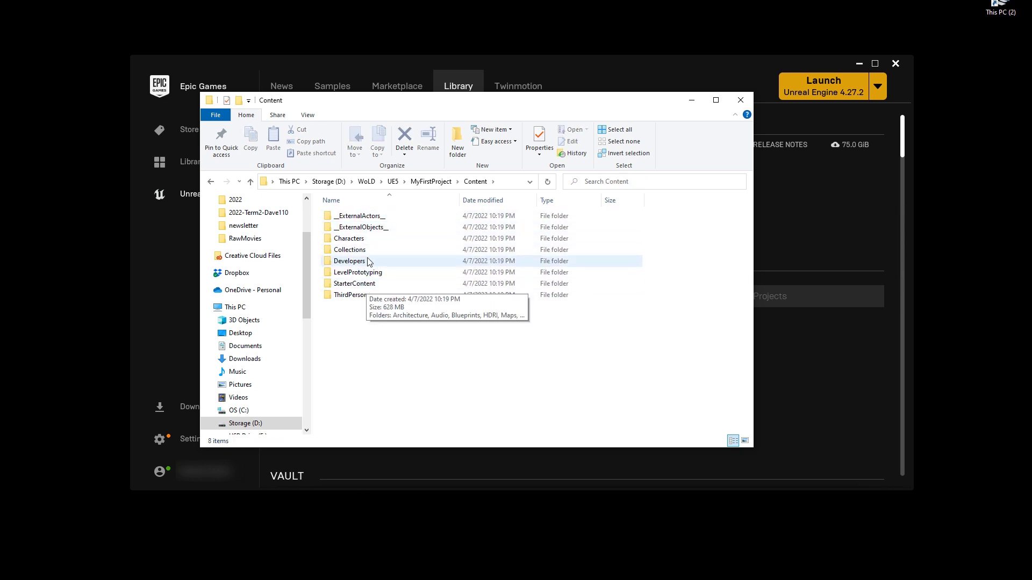
click(362, 286)
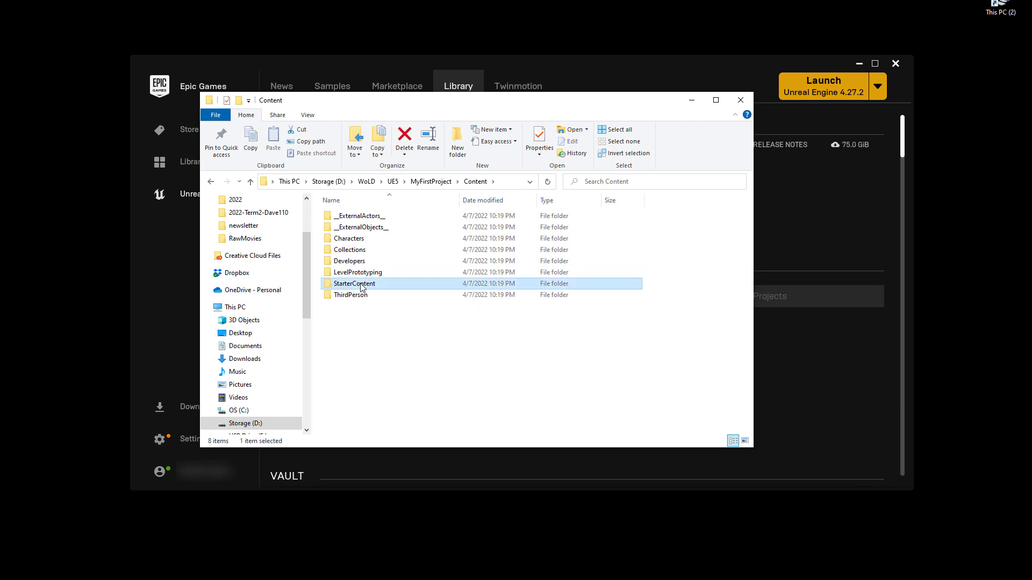
click(363, 296)
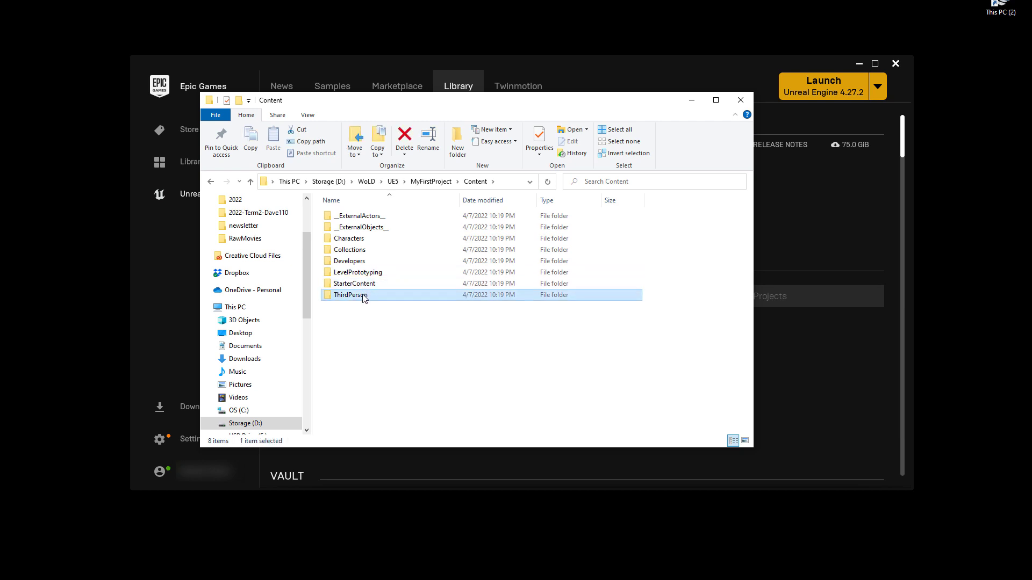
click(355, 273)
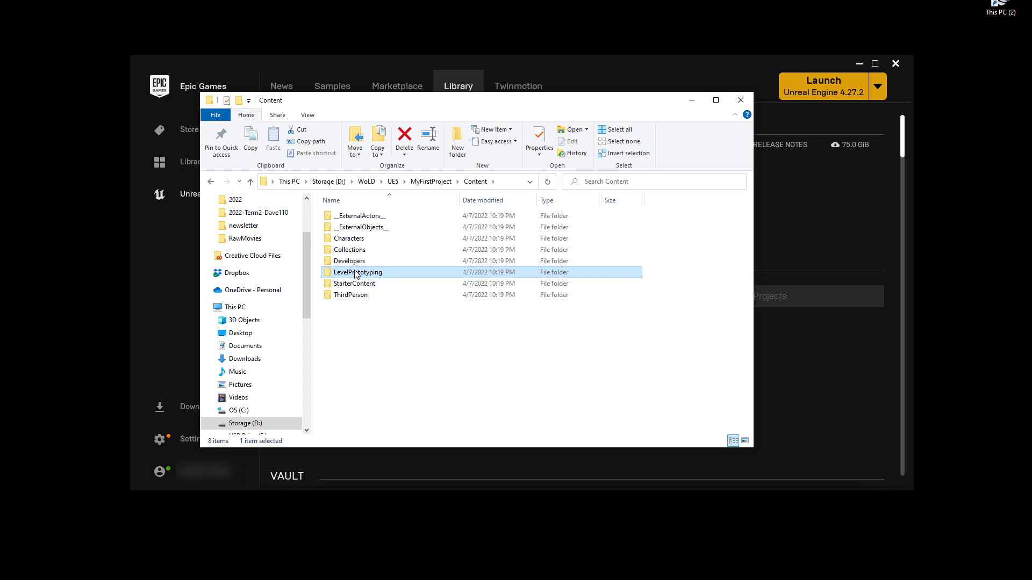
Step: Switch back to the Epic Games Launcher and try to delete MyFirstProject from the project library
key(alt+Tab)
mouse_move(614, 350)
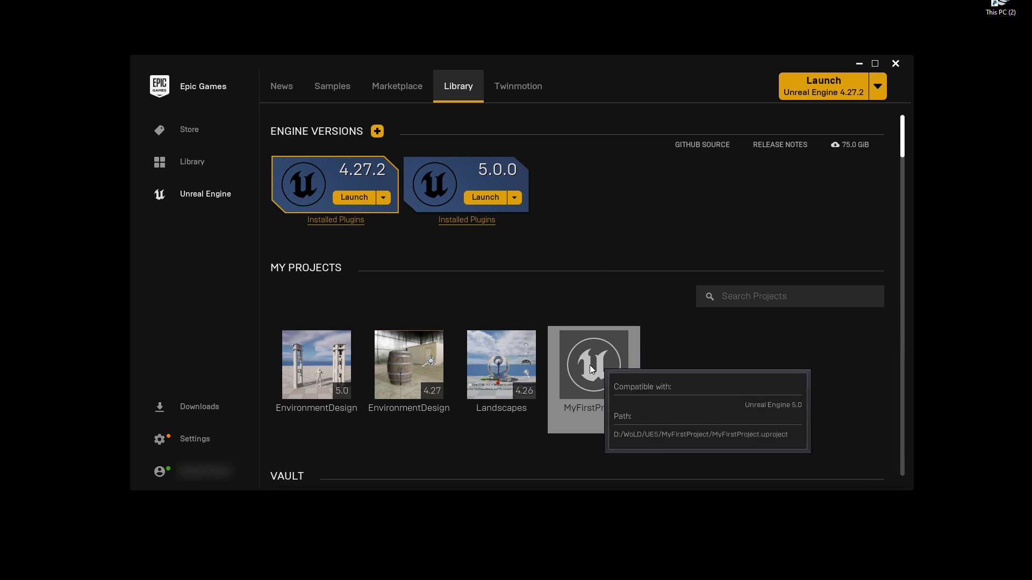
right_click(582, 353)
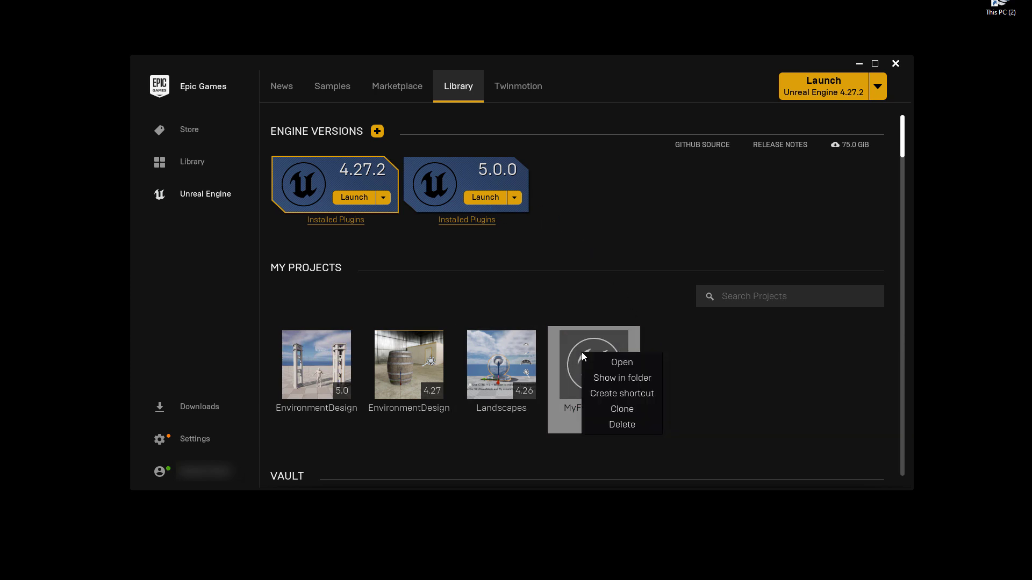
click(618, 424)
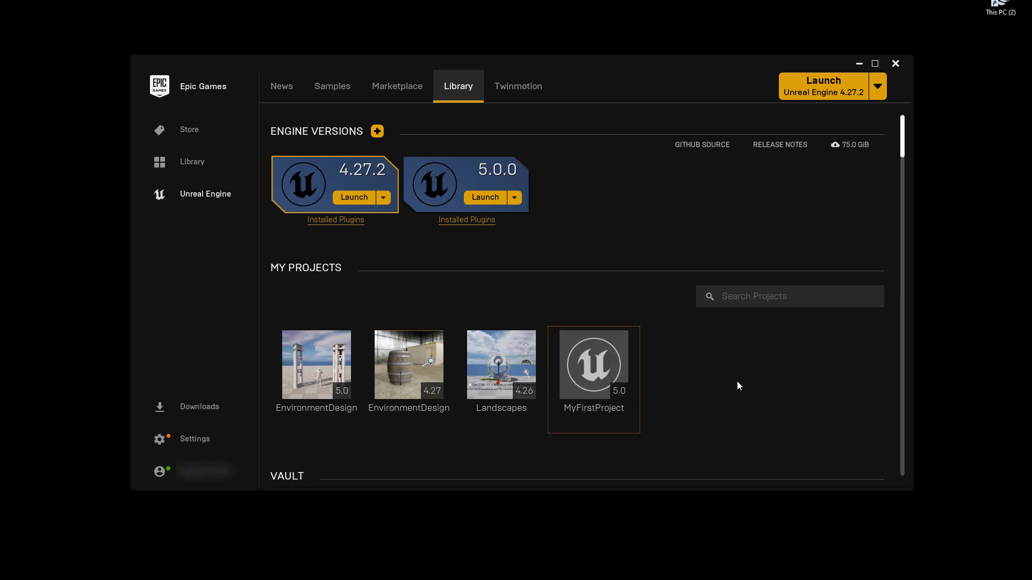